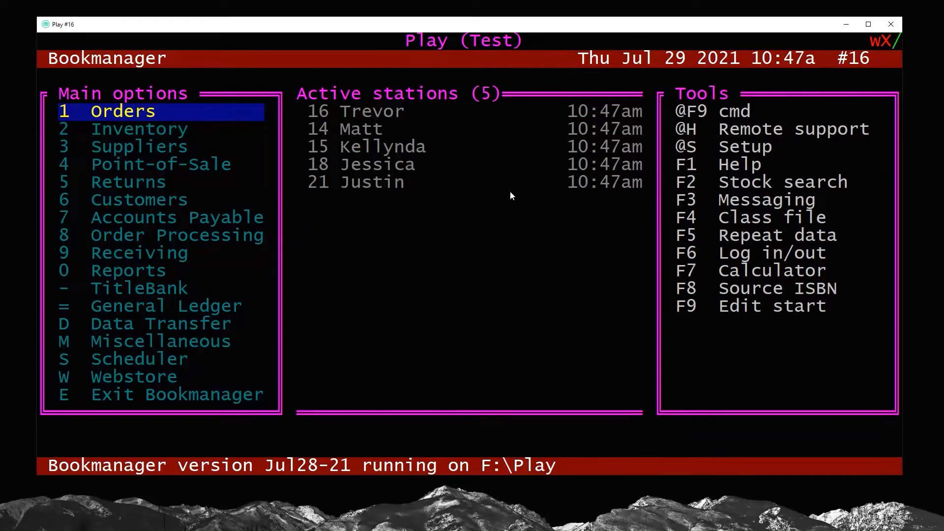
Choose option 2 on the main menu to open Inventory
key("2")
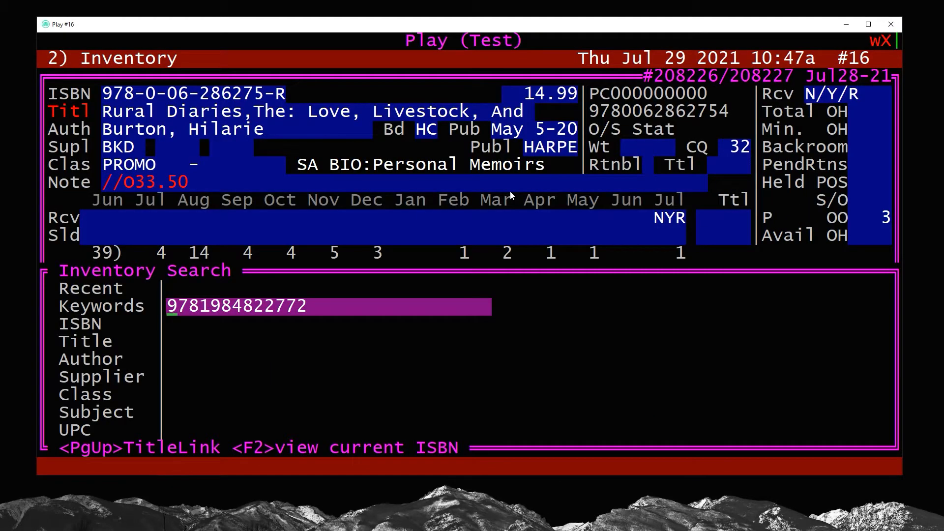
Search keywords CATS, then DOGS, and show supplier stock for Sea Patrol to the Rescue
type("CATS")
key("Page_Up")
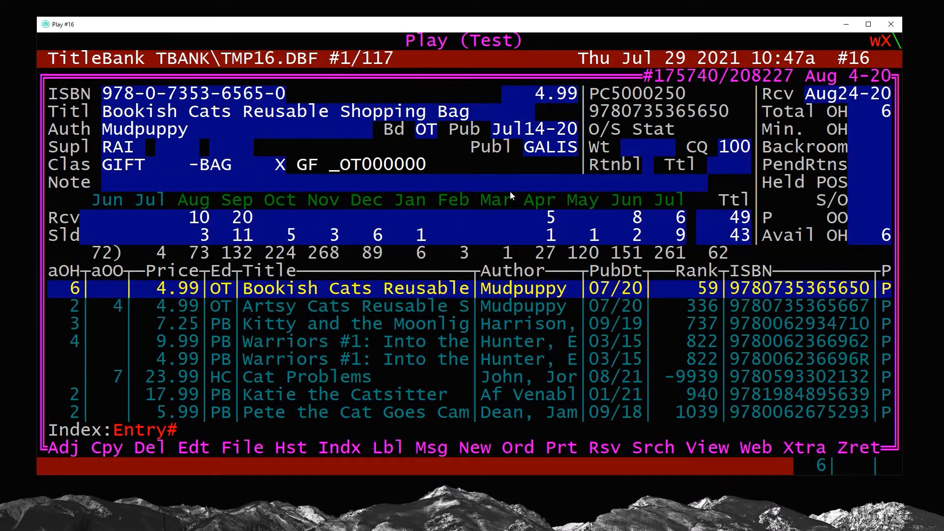
key("Escape")
type("DOGS")
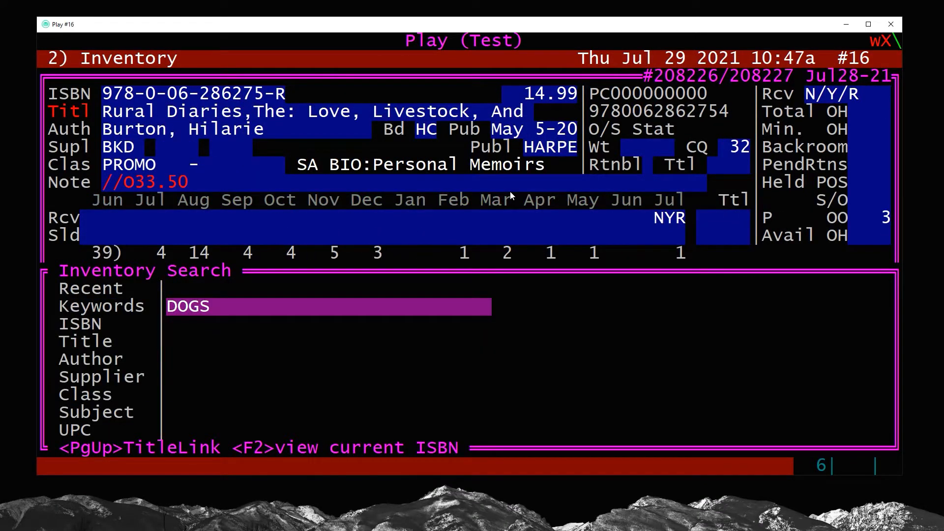
key("Page_Up")
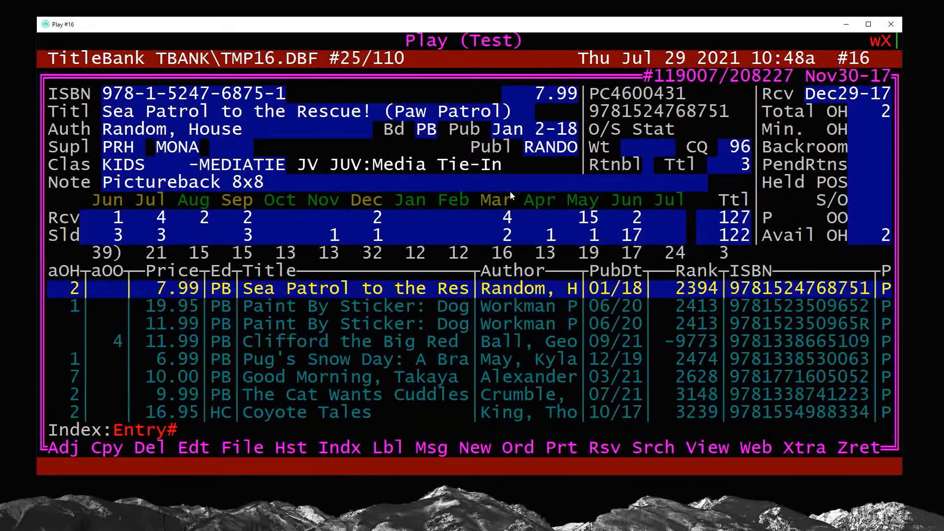
key("k")
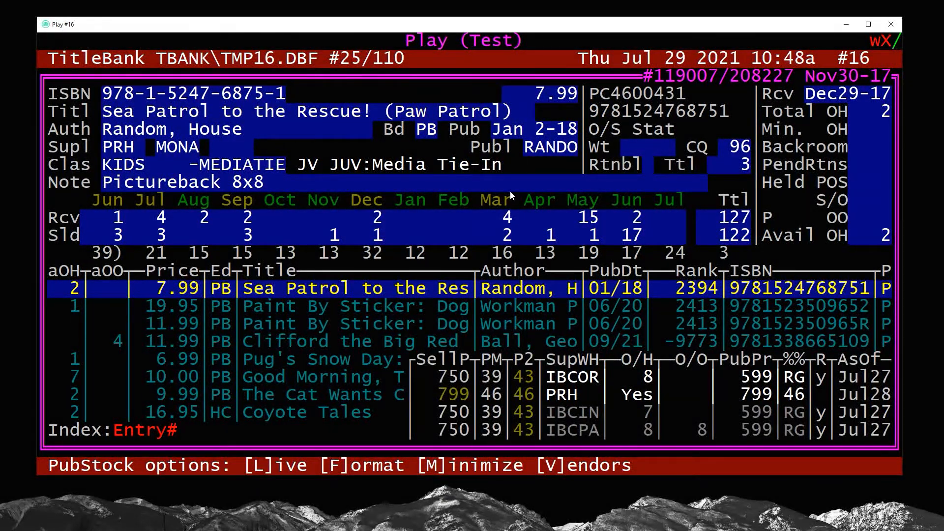
Create a one-copy order for the customer's account, with IBC as supplier at 7.99
type("o1")
key("Return")
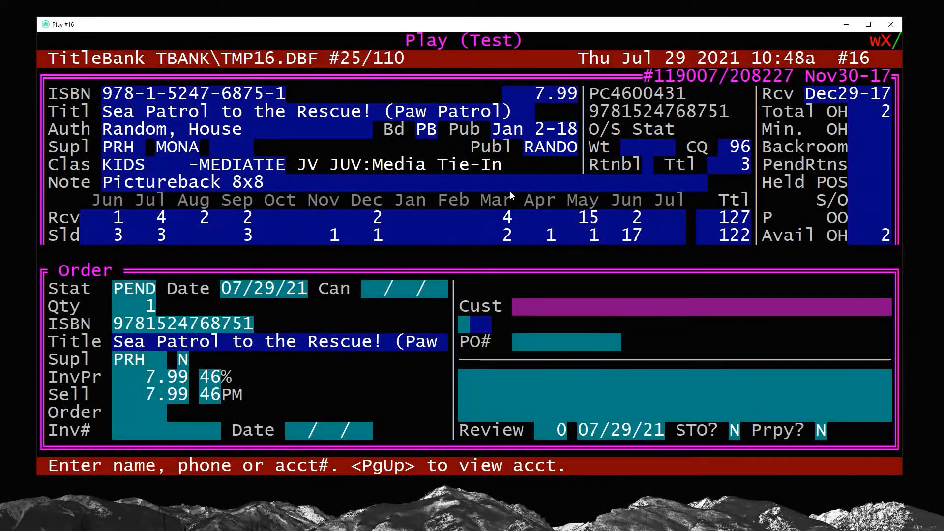
type("FC00001")
key("Return")
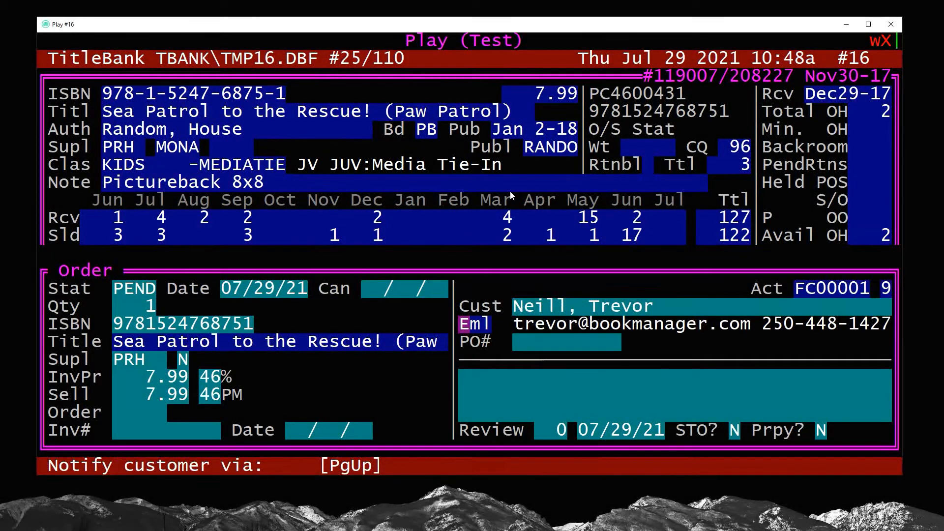
key("Return")
key("Return")
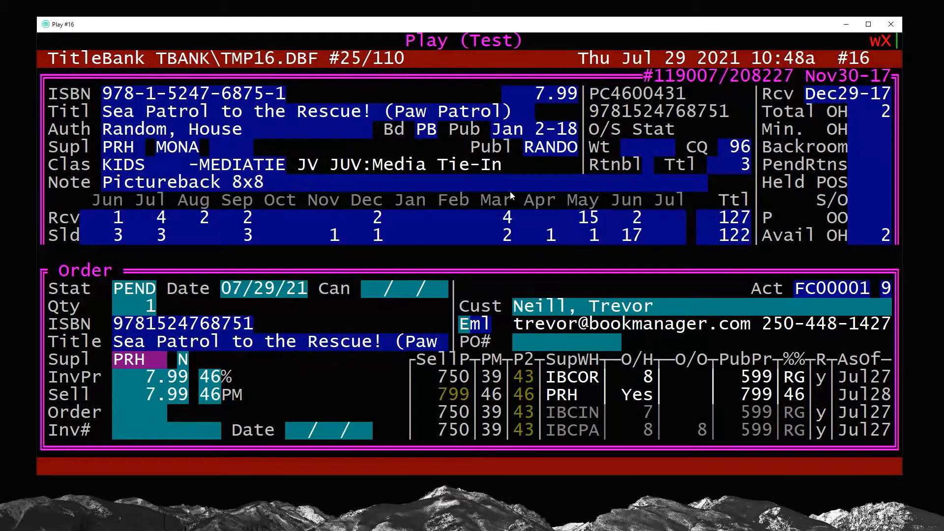
type("IBC")
key("Return")
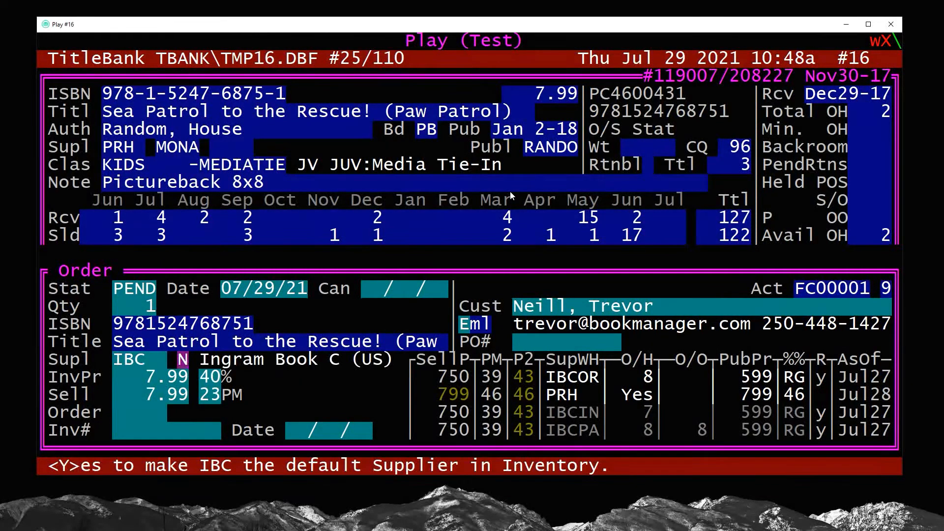
key("Up")
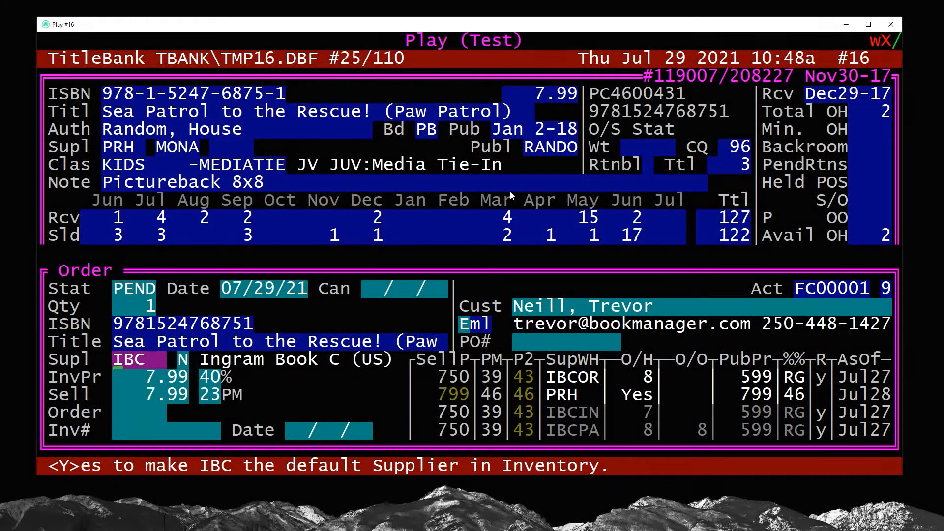
key("Return")
key("Return")
key("Return")
key("Return")
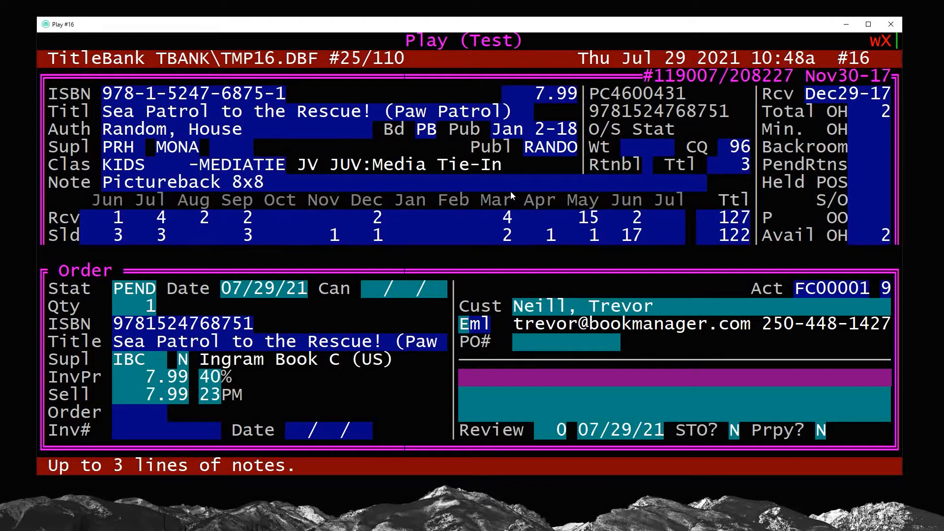
Change the order status from PEND to OWEB (O/O Web/online)
key("Up")
key("Up")
key("Up")
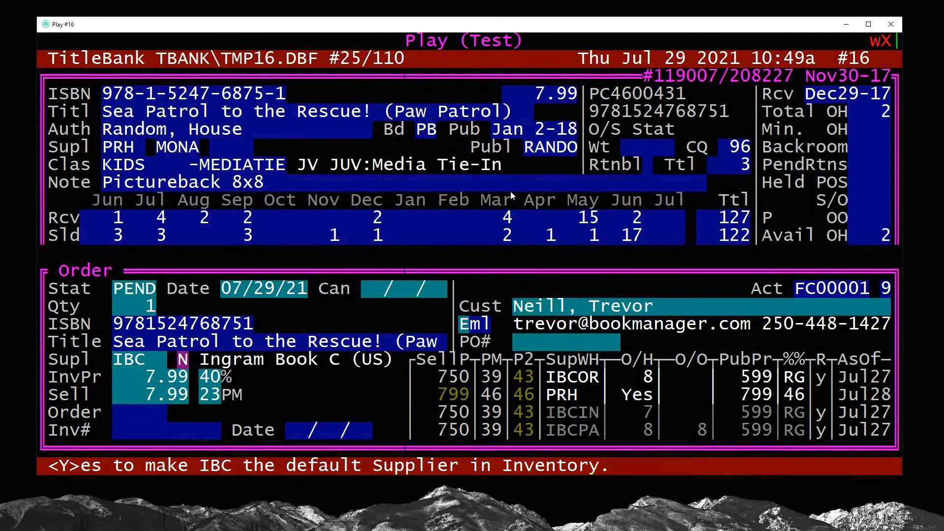
key("Up")
key("Up")
key("Up")
key("Up")
key("Up")
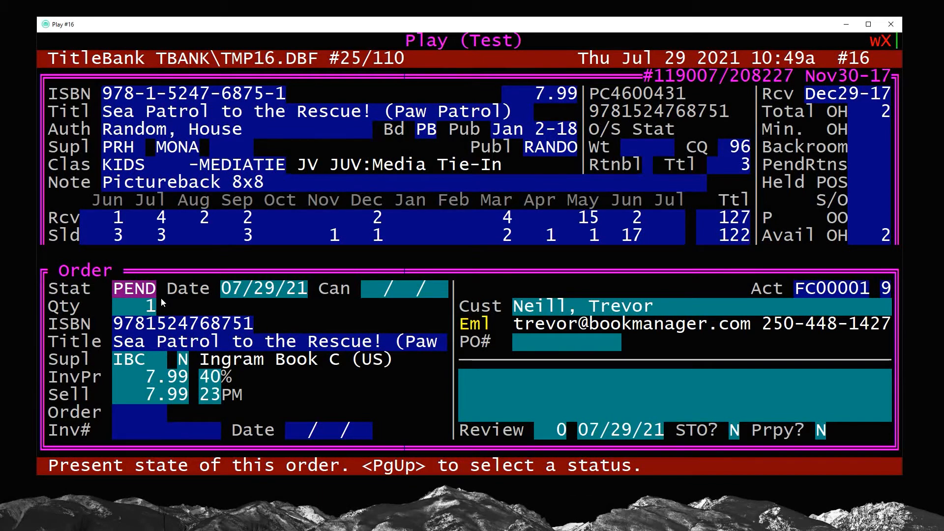
type("OR")
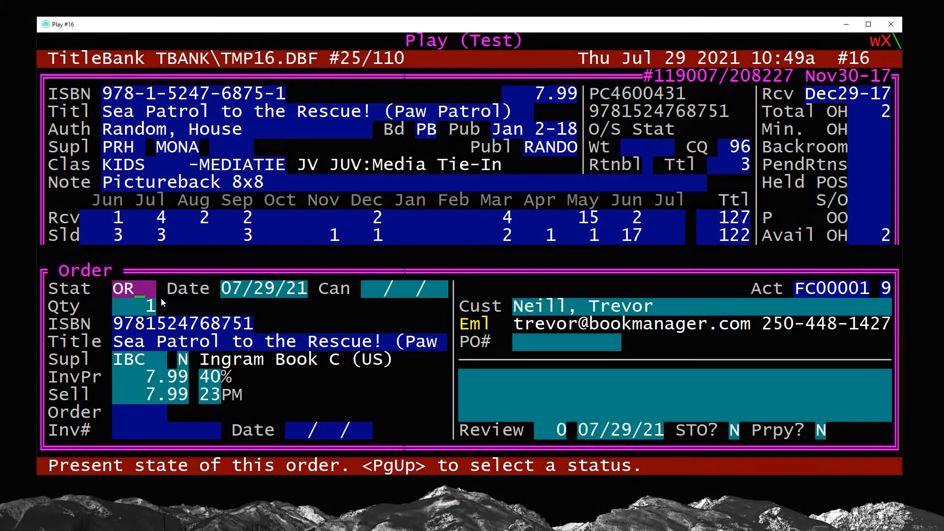
key("Return")
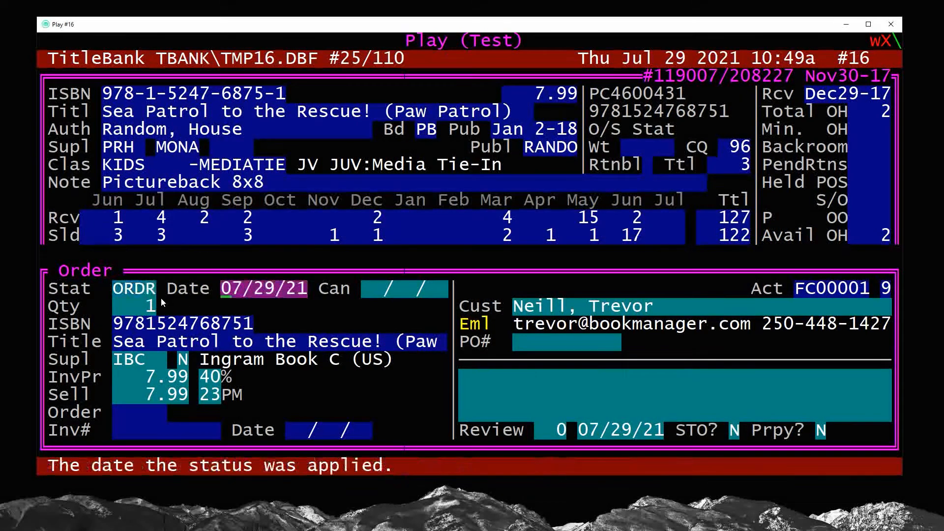
key("Up")
key("Page_Up")
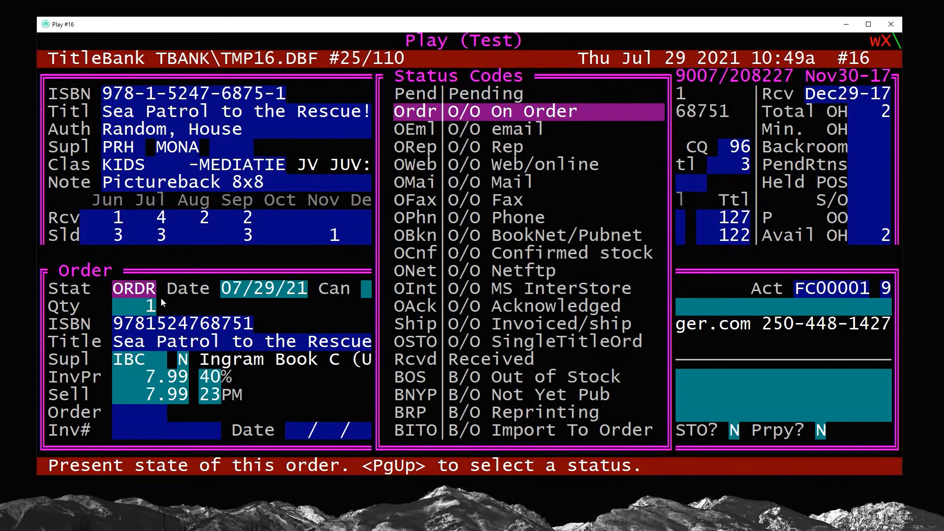
key("Down")
key("Down")
key("Down")
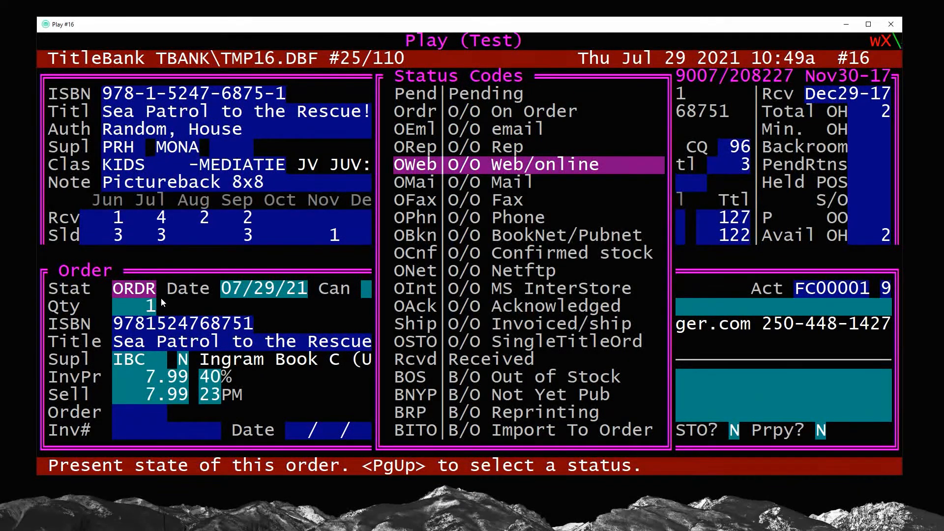
left_click_drag(395, 104, 433, 307)
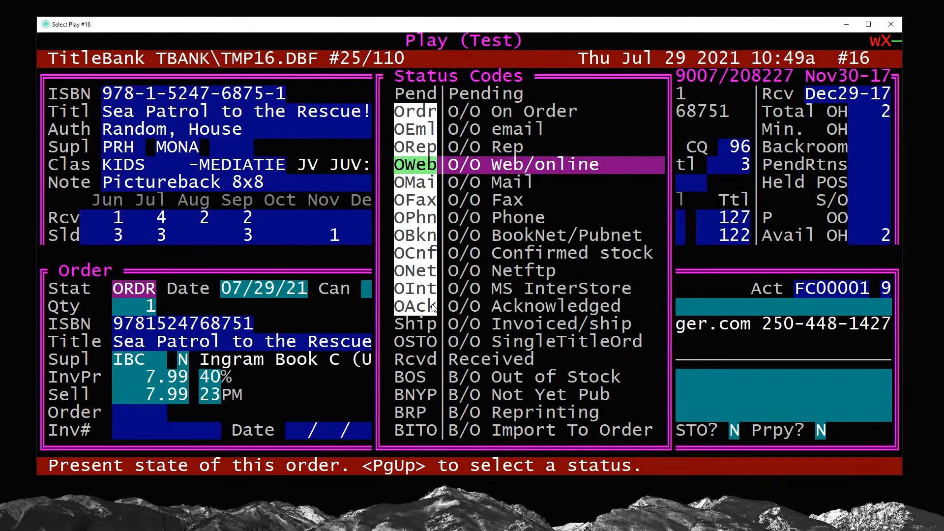
key("Up")
key("Down")
key("Return")
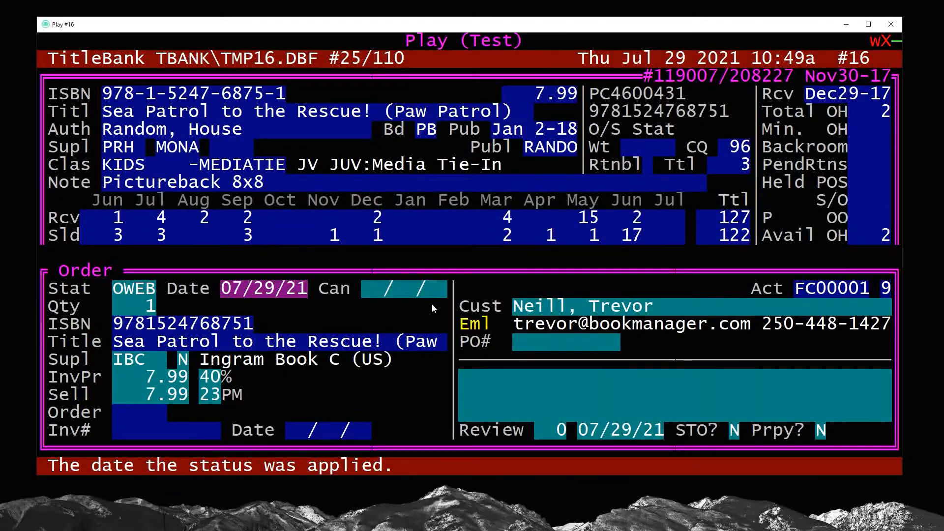
key("Return")
key("Return")
key("Return")
key("Return")
key("Return")
key("Return")
key("Return")
key("Return")
key("Return")
key("Return")
key("Return")
key("Return")
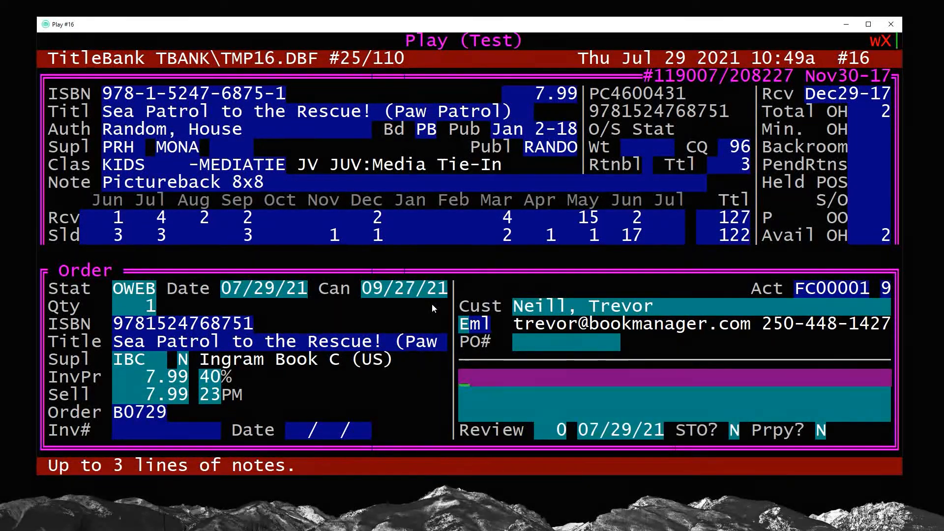
Add the note 'direct to home' to the order
type("direct to h")
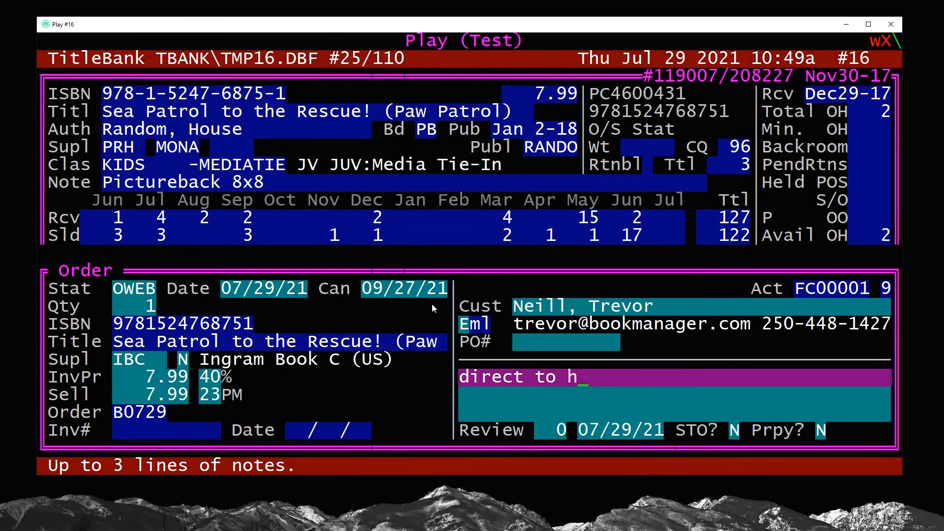
type("ome")
key("Return")
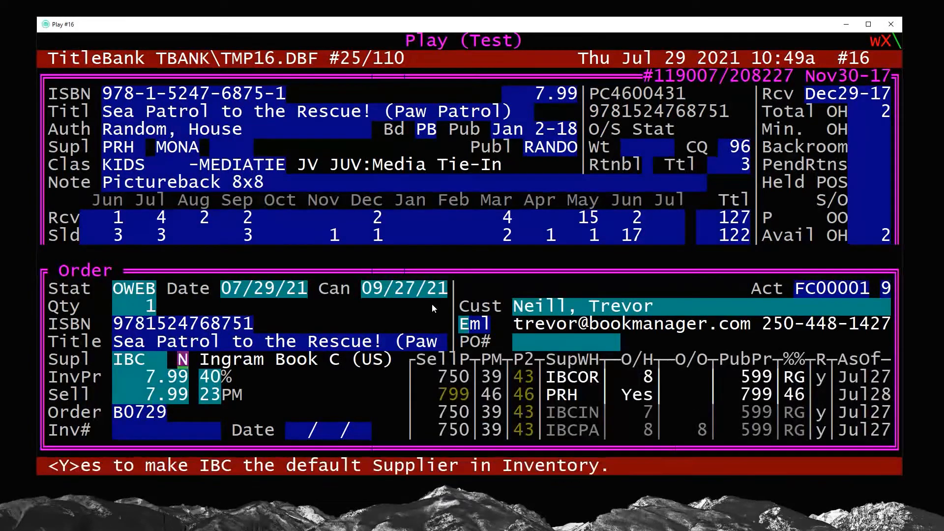
key("Return")
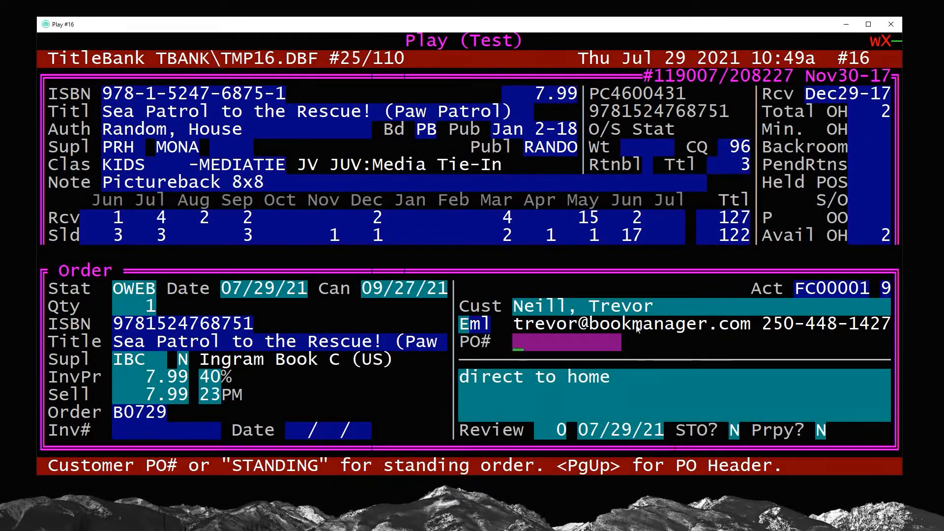
left_click(518, 343)
left_click_drag(522, 345, 598, 344)
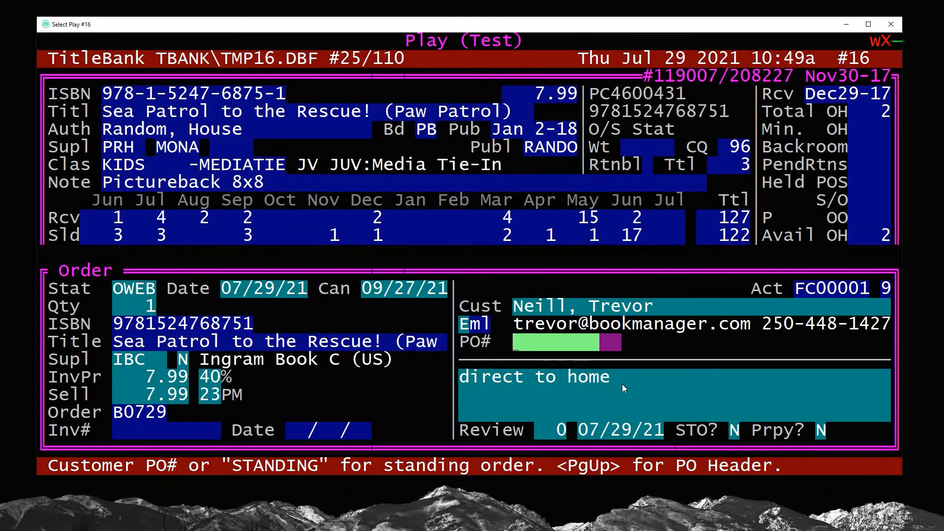
key("Up")
key("Up")
key("Up")
key("Up")
key("Up")
key("Up")
key("Return")
key("Return")
key("Return")
key("Return")
key("Return")
key("Return")
key("Return")
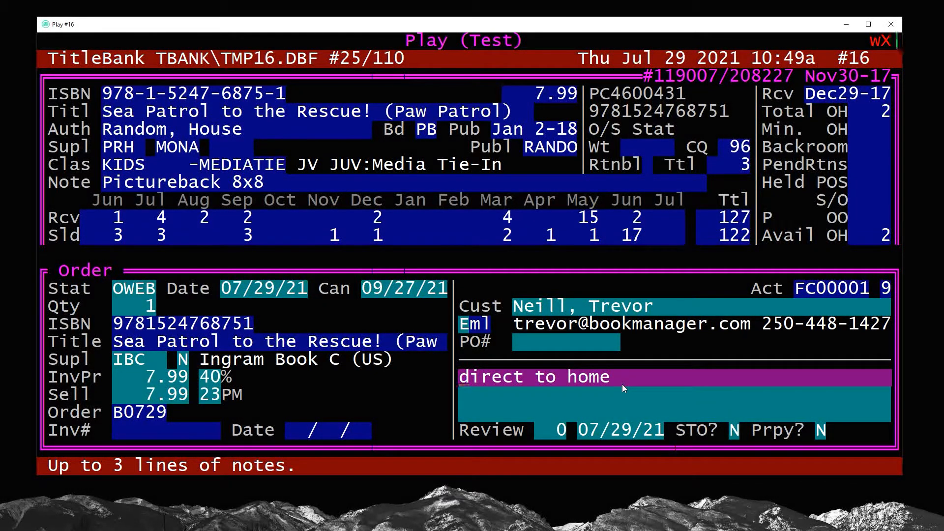
Mark the order as prepaid (Y) and save it
key("Return")
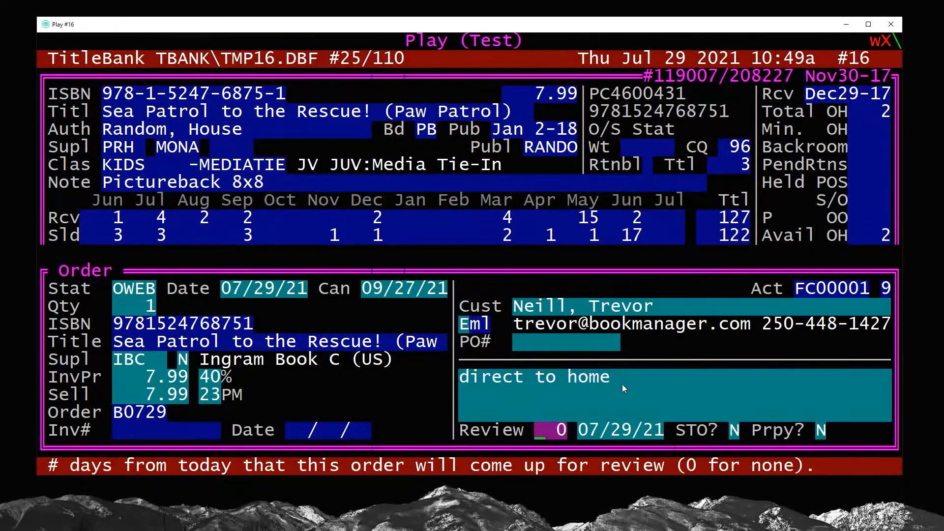
key("Return")
key("Return")
key("Return")
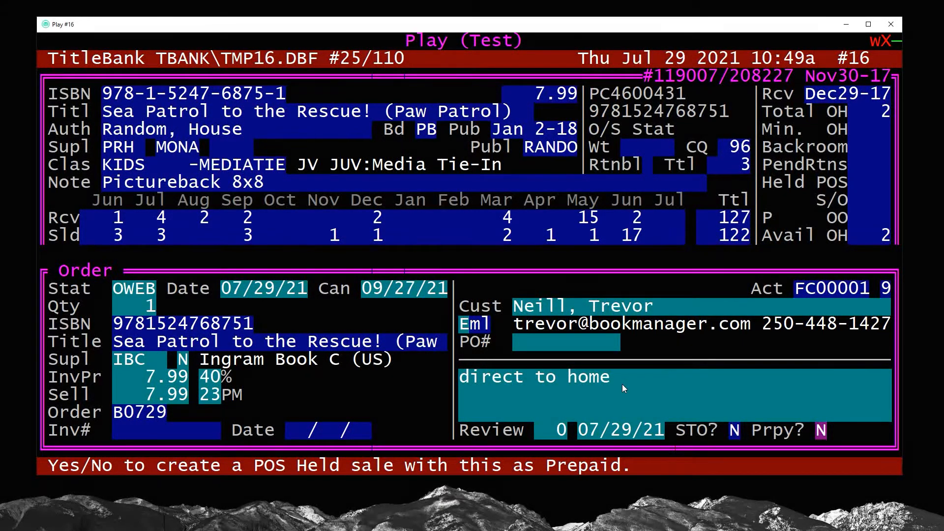
type("Y")
key("Return")
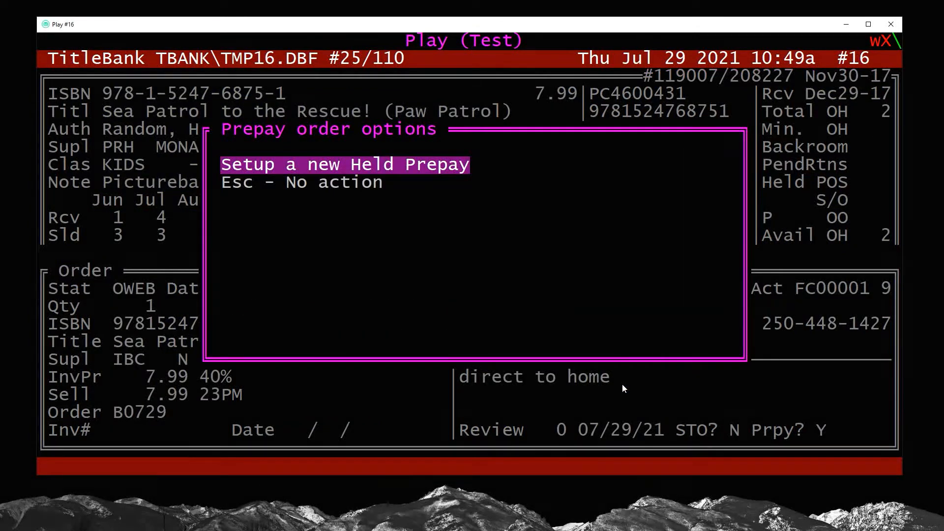
Open the existing held prepay invoice and complete the sale with a 6.71 Visa payment
key("Return")
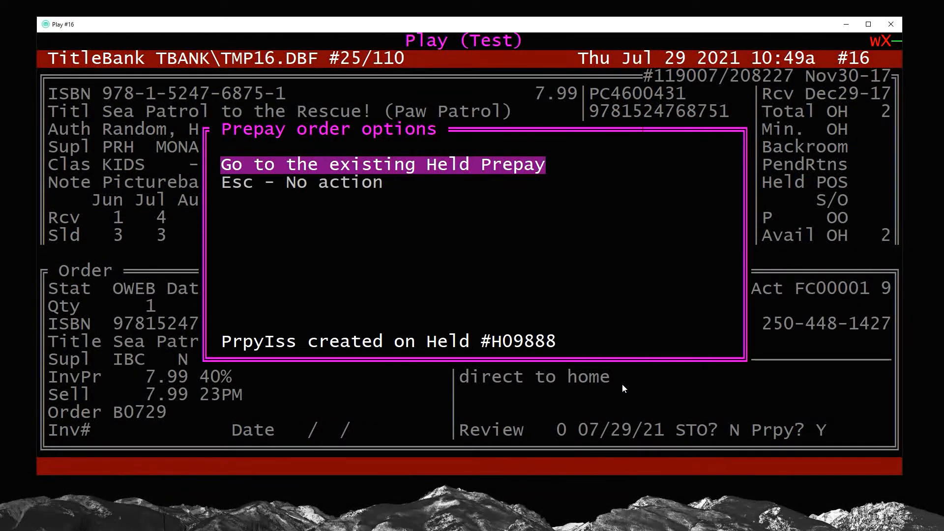
key("Return")
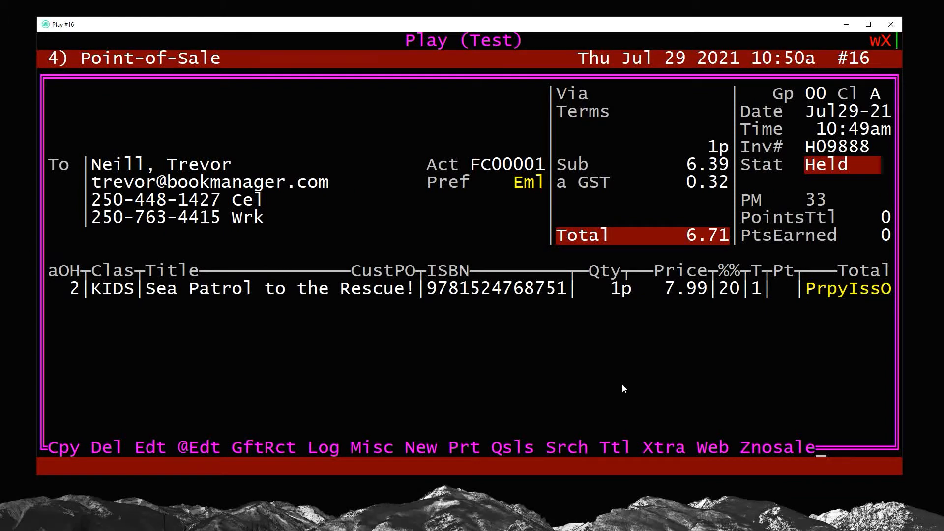
key("e")
key("Return")
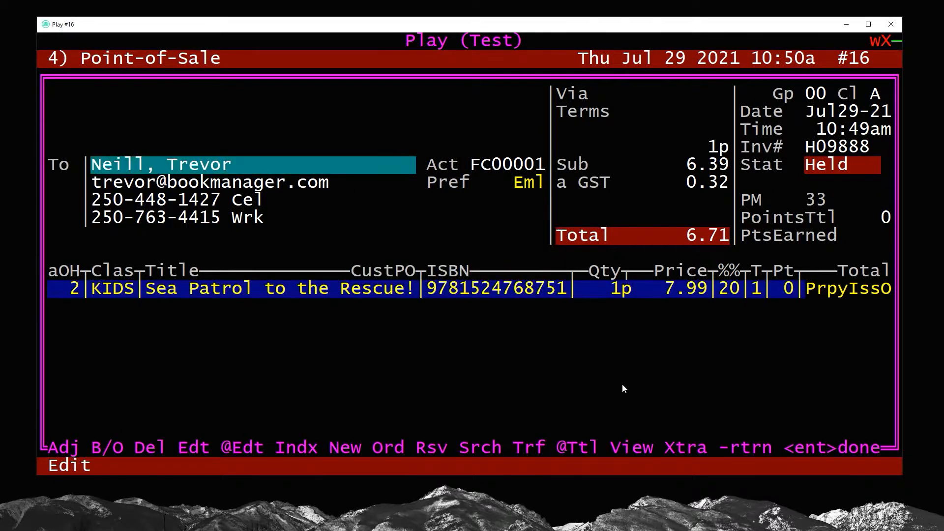
key("Return")
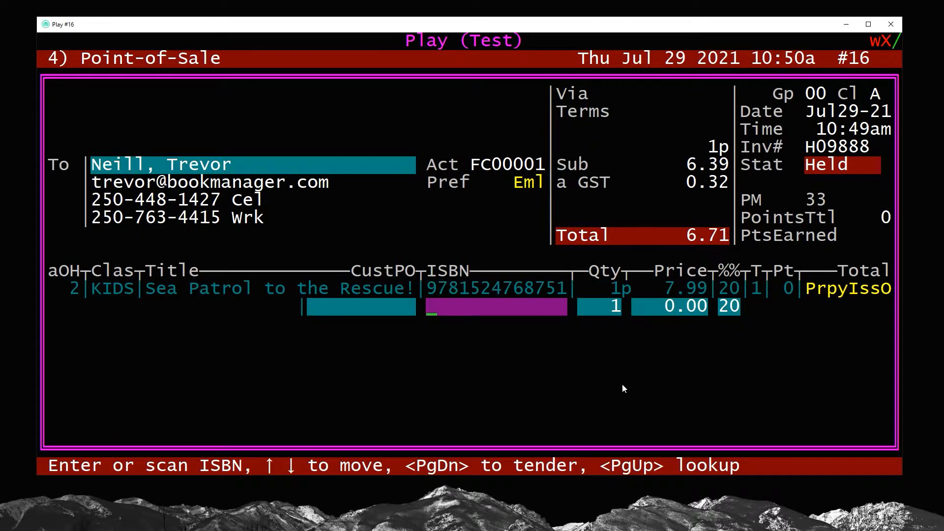
key("Page_Down")
key("Down")
key("Down")
key("Down")
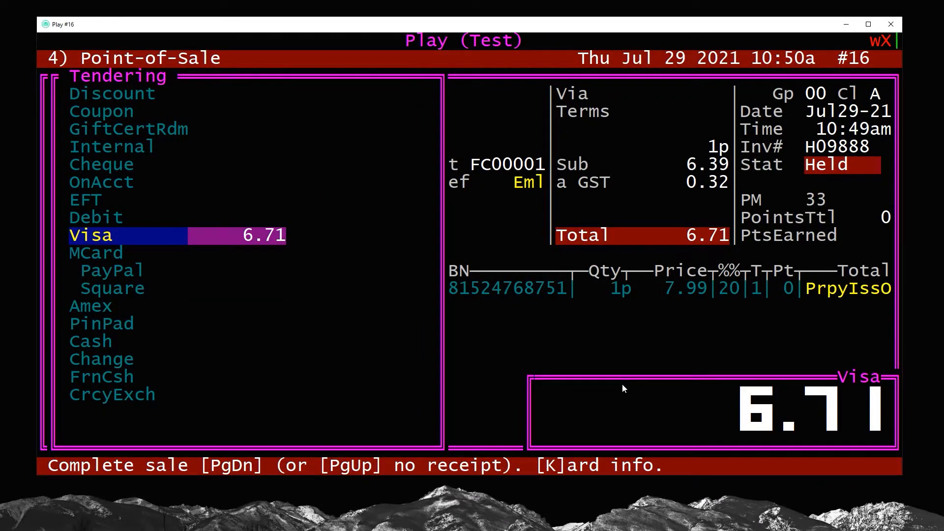
key("Page_Down")
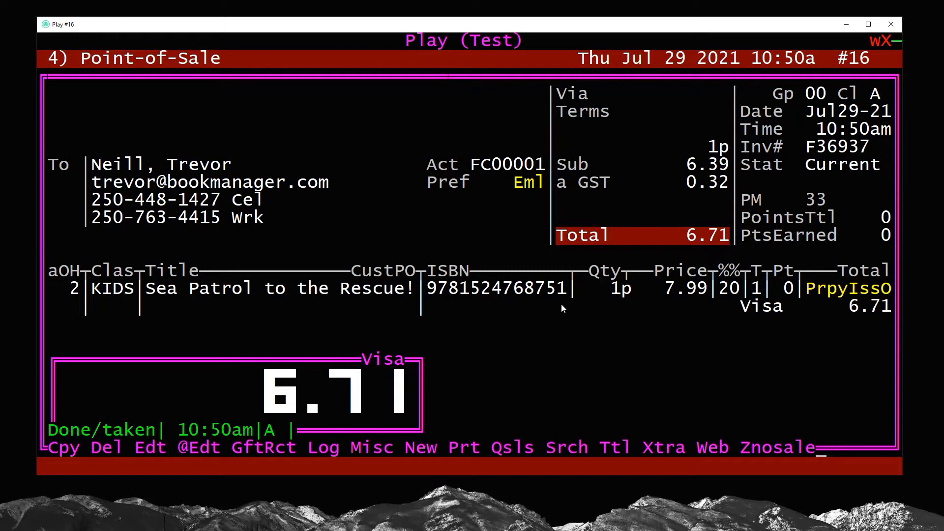
Add a SHIPPING line (ISBN 0) priced 12.00 to the sale
key("e")
key("Return")
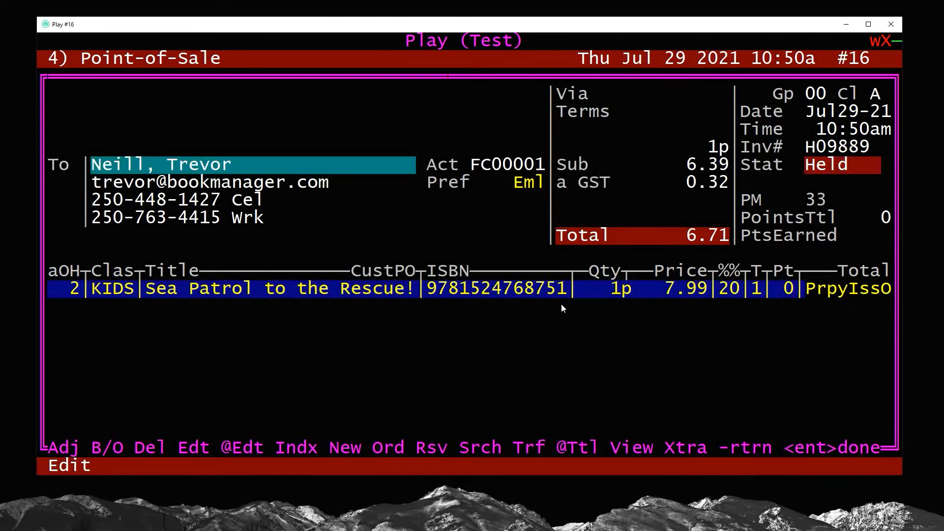
type("n0")
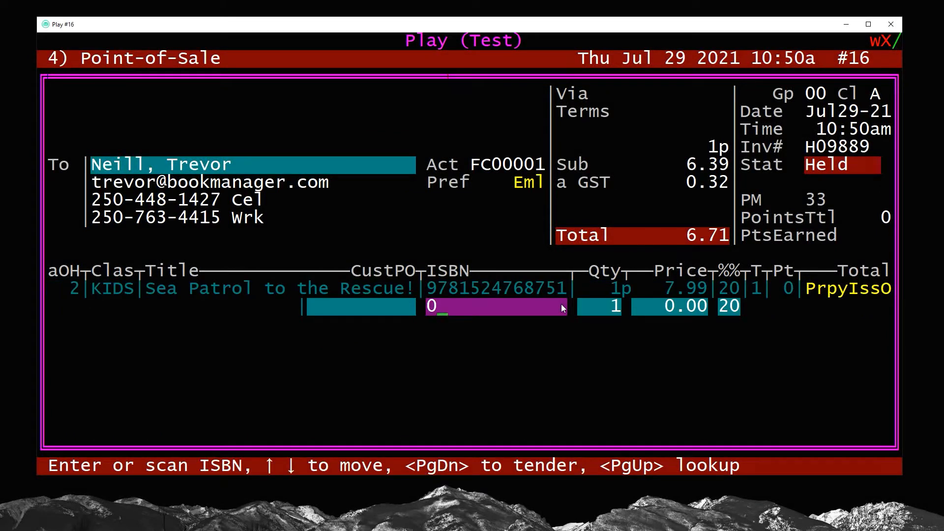
key("Return")
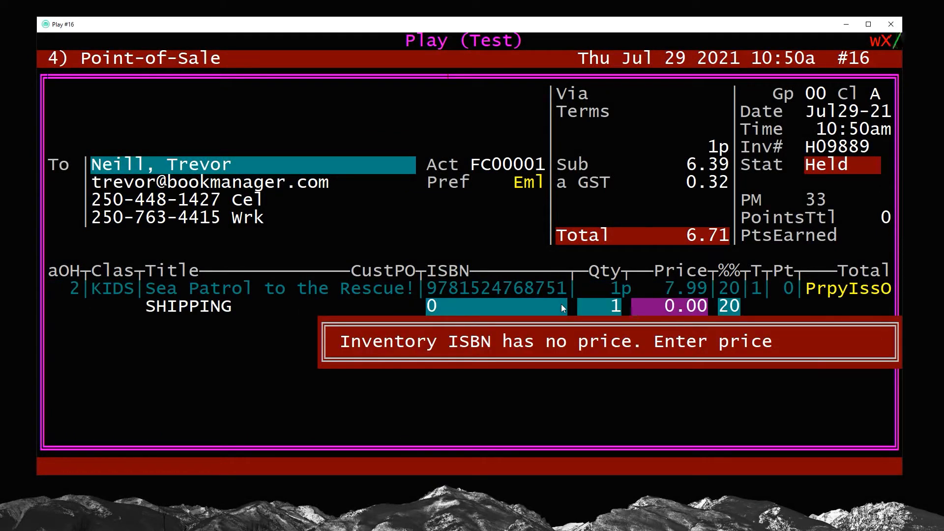
type("12 .")
key("Return")
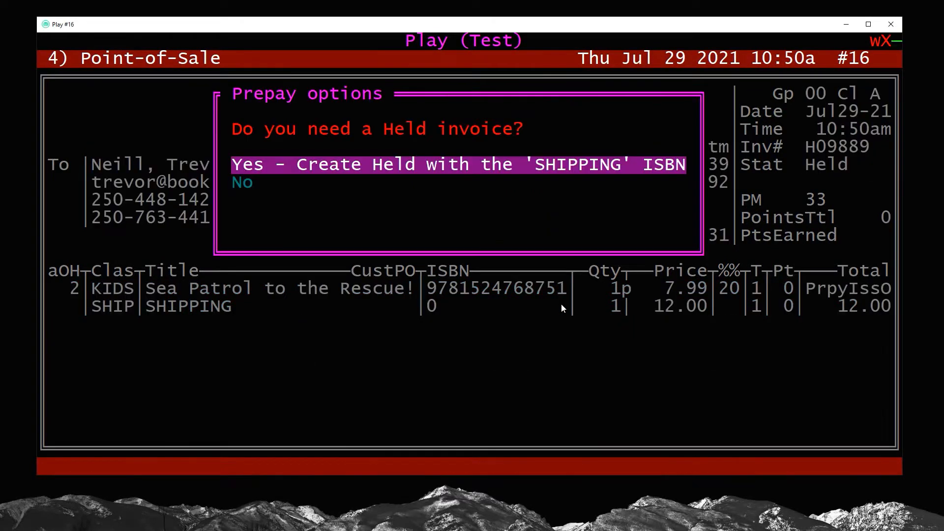
key("Return")
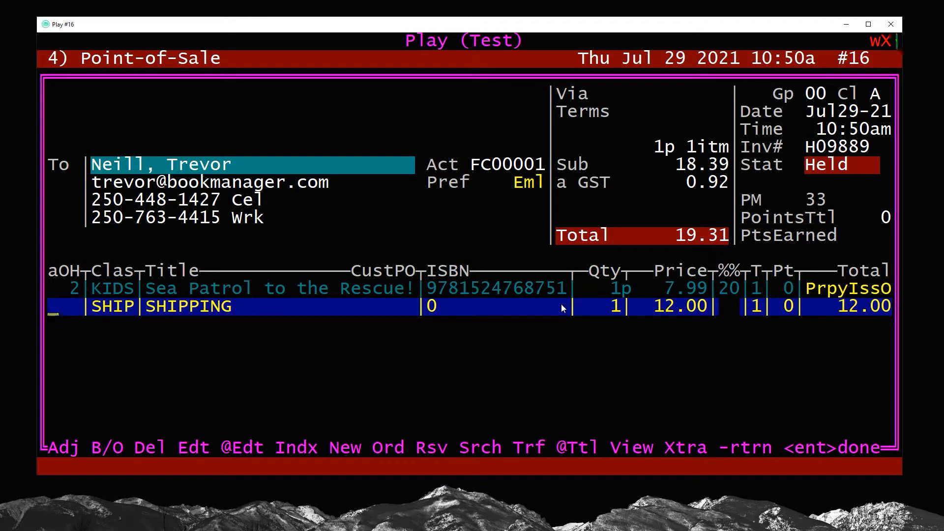
Set the line status to prepay, decline holding, and pay 19.31 by Visa
key("b")
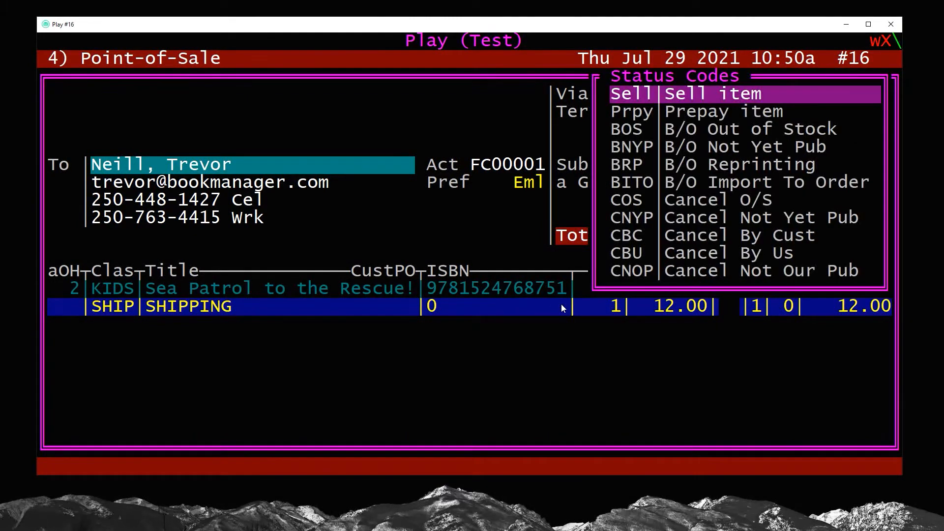
key("Down")
key("Return")
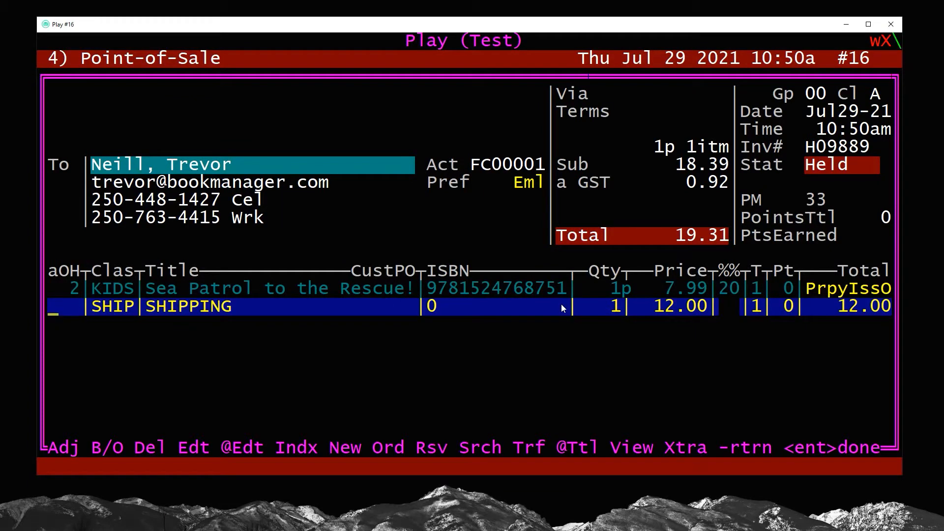
key("Return")
key("Page_Down")
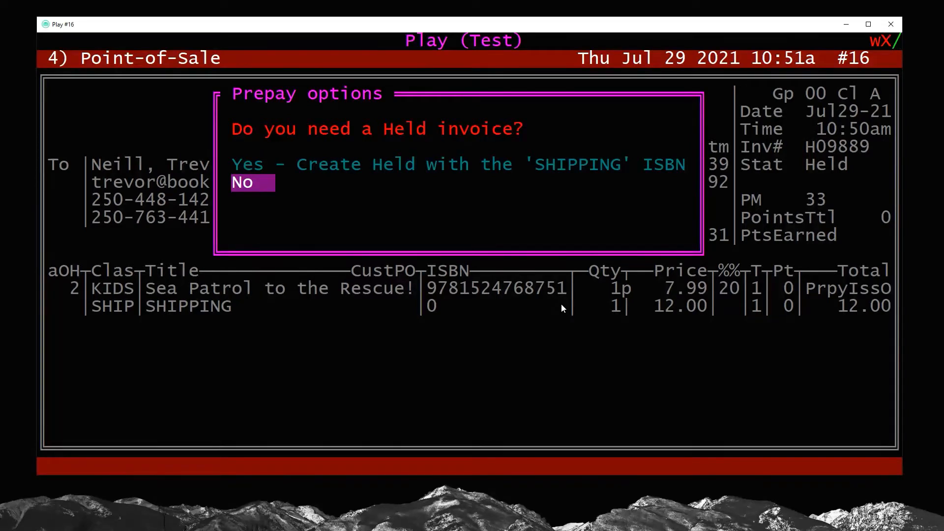
key("Return")
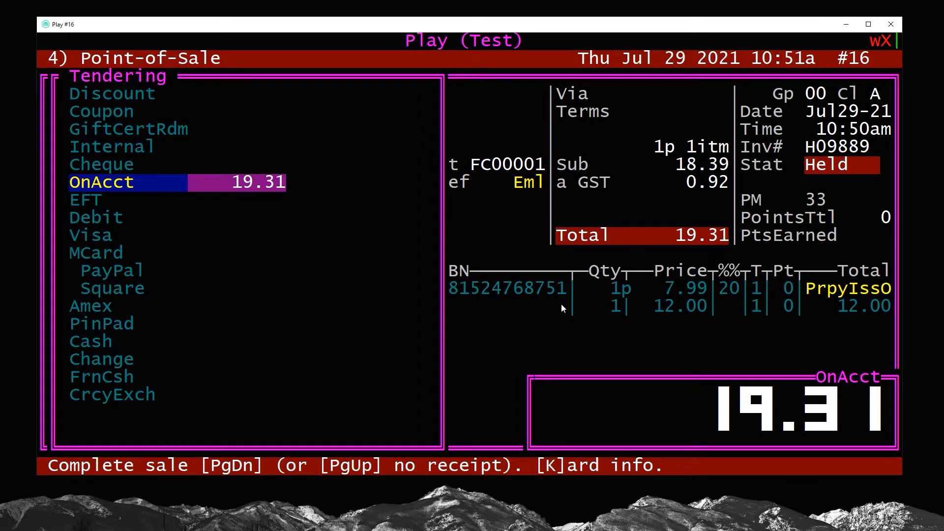
key("Down")
key("Down")
key("Down")
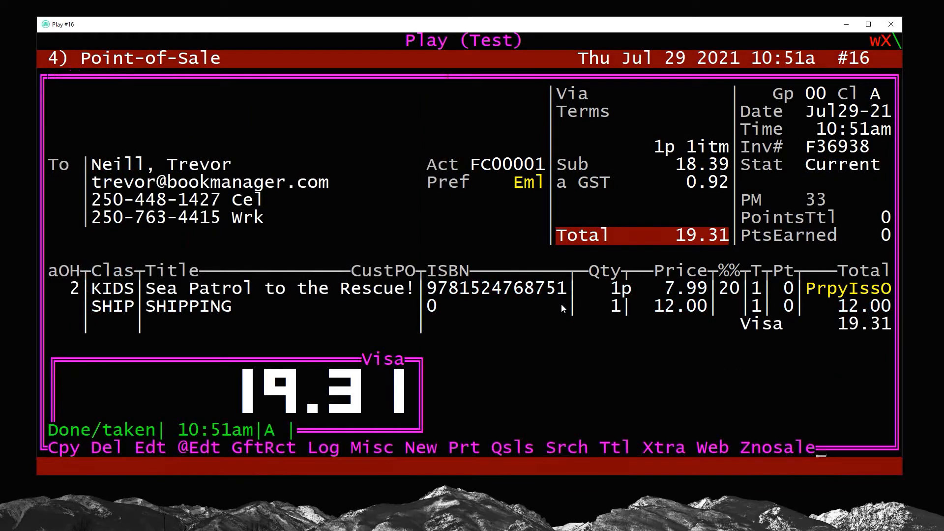
left_click_drag(427, 289, 565, 294)
right_click(565, 291)
key("Escape")
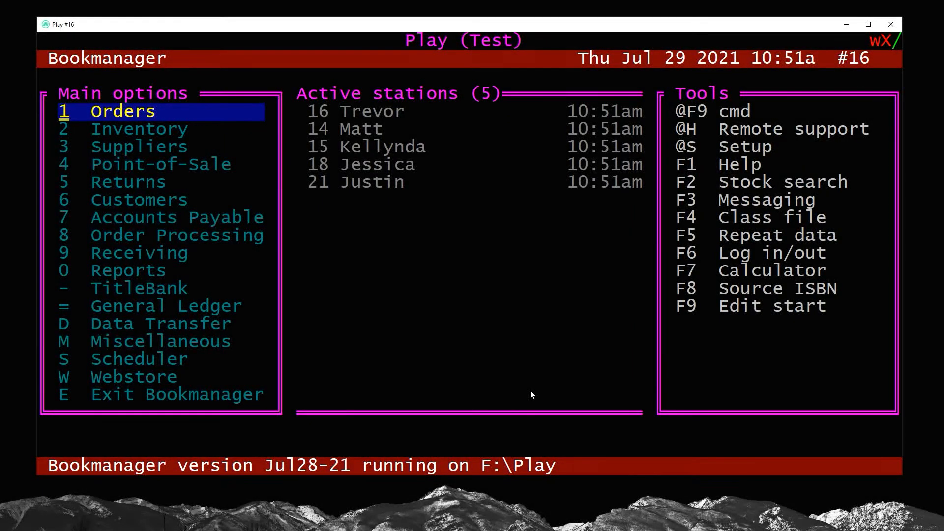
Open Receiving for IBC and browse its electronic invoices around 53993181
key("9")
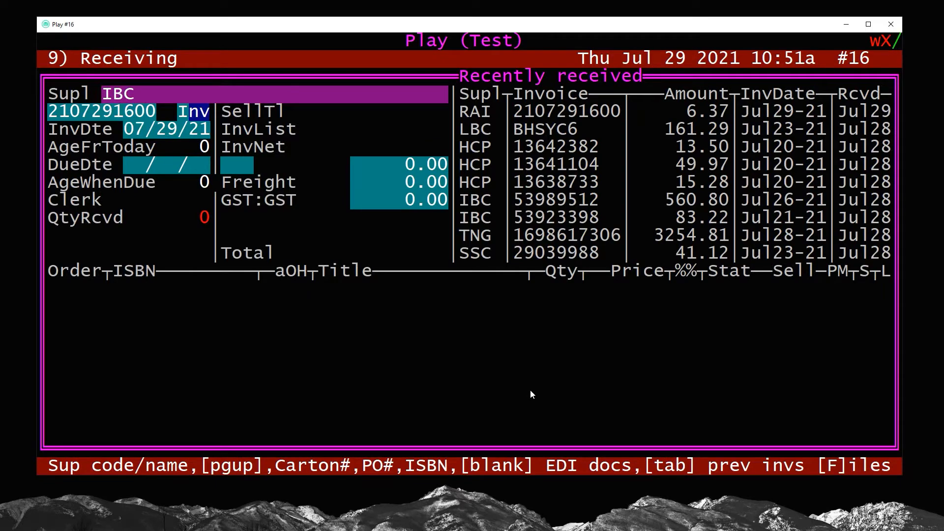
key("Return")
key("Return")
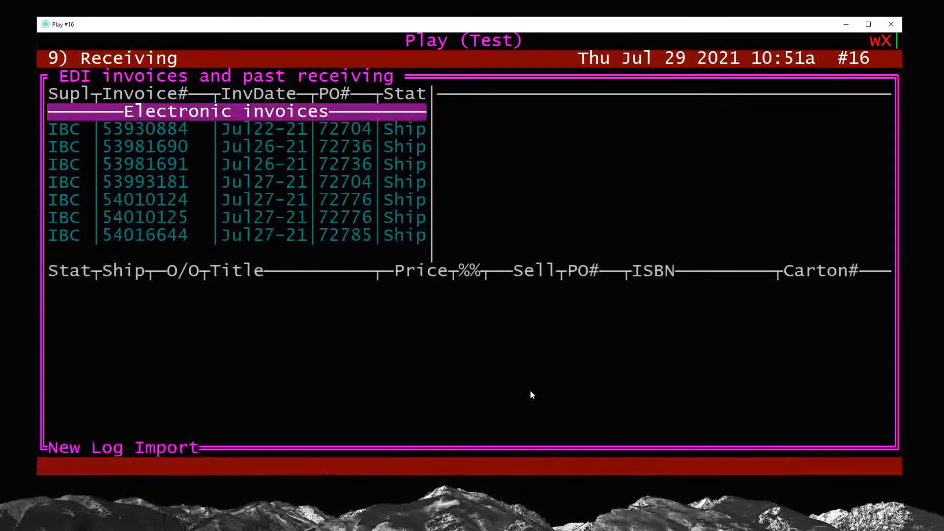
key("Down")
key("Down")
key("Down")
key("Down")
key("Down")
key("Down")
key("Up")
key("Up")
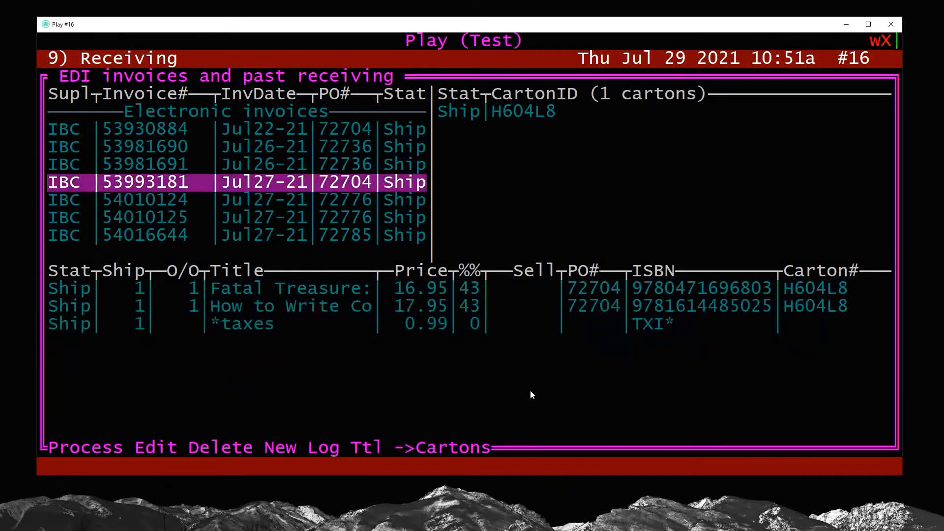
key("Up")
key("Up")
key("Down")
key("Down")
key("Down")
key("Down")
key("Down")
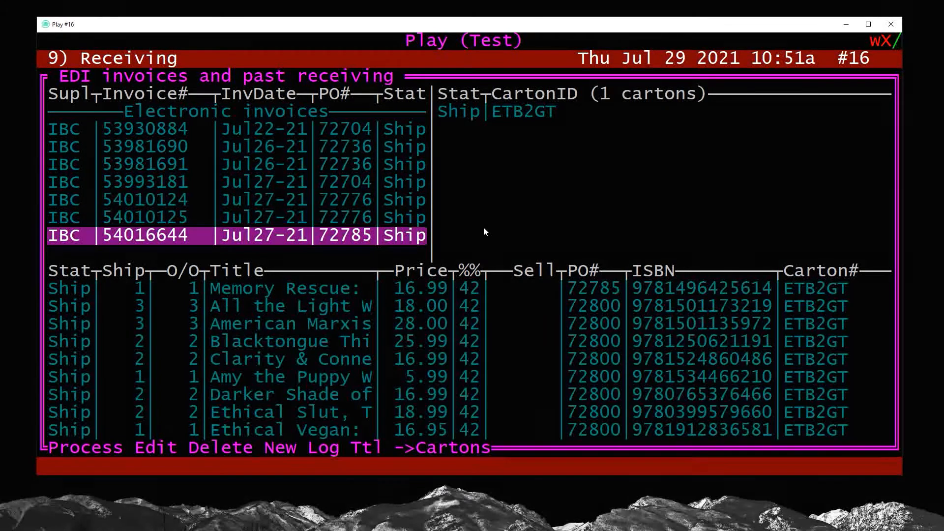
key("Up")
key("Up")
key("Up")
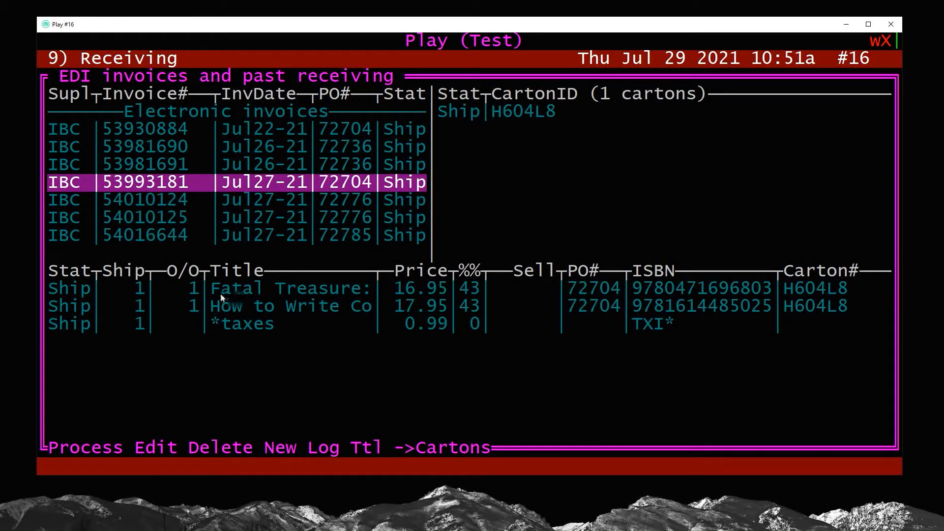
key("Up")
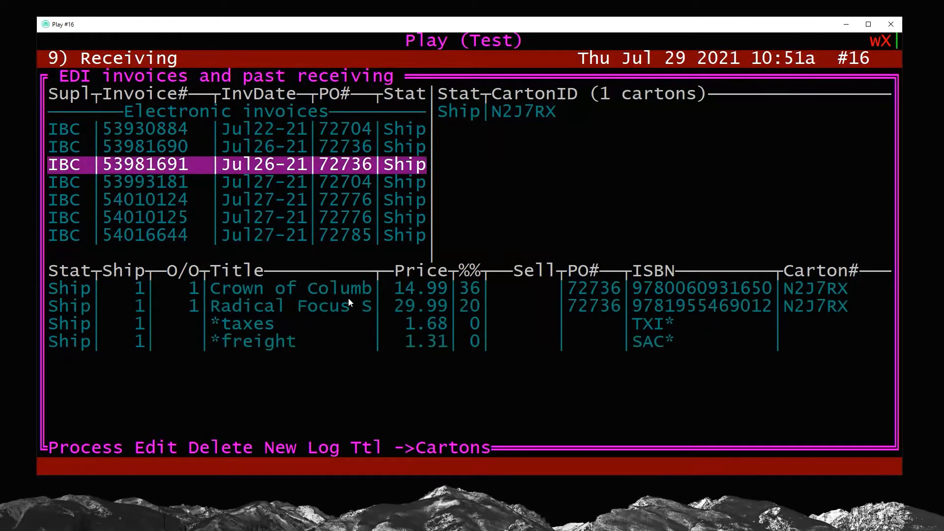
key("Down")
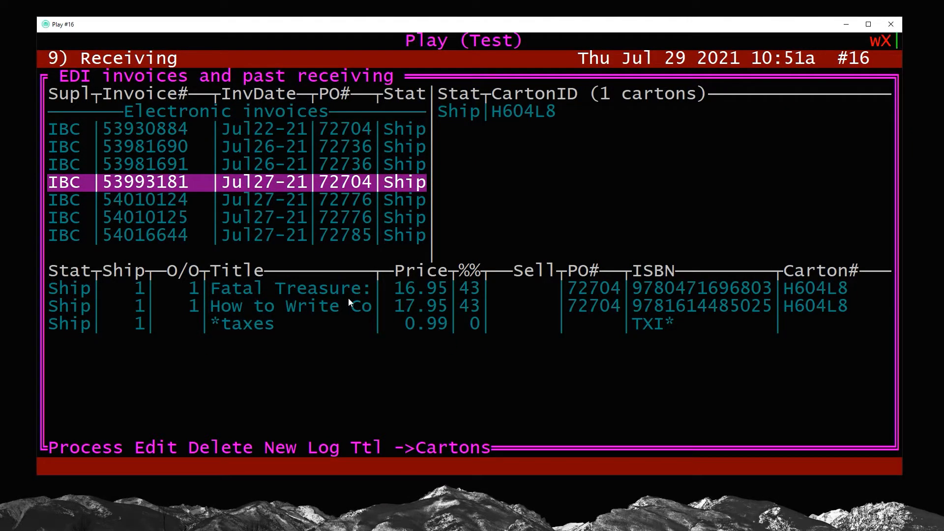
key("Down")
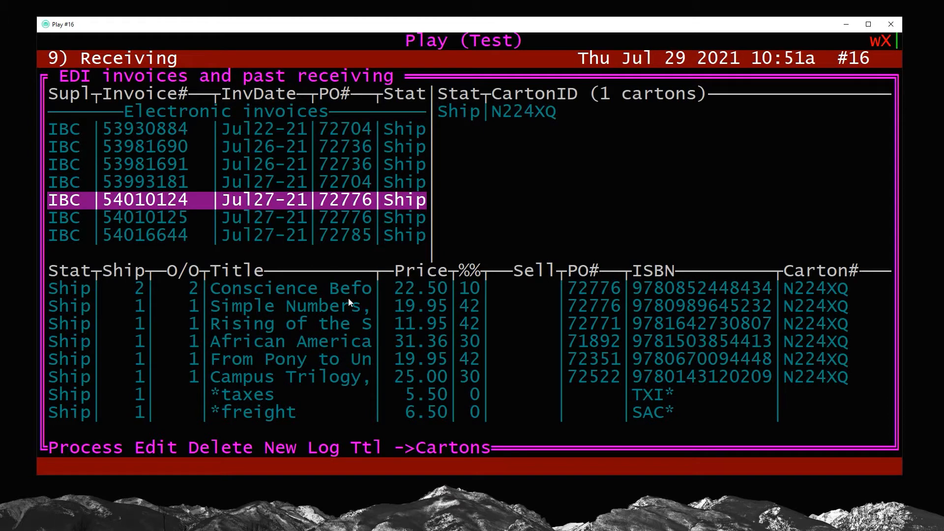
key("Up")
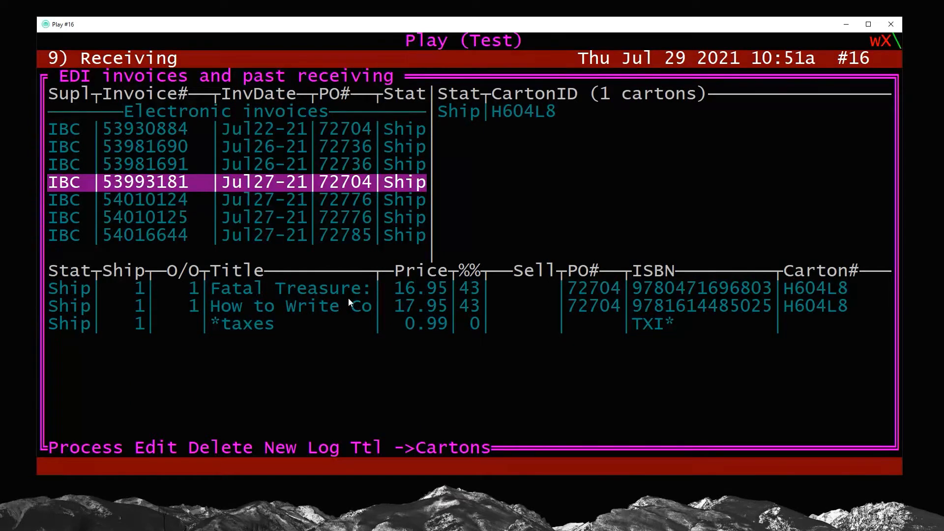
Start a new IBC invoice with an auto-generated number, dated Jul29-21, due Aug10-21
key("Return")
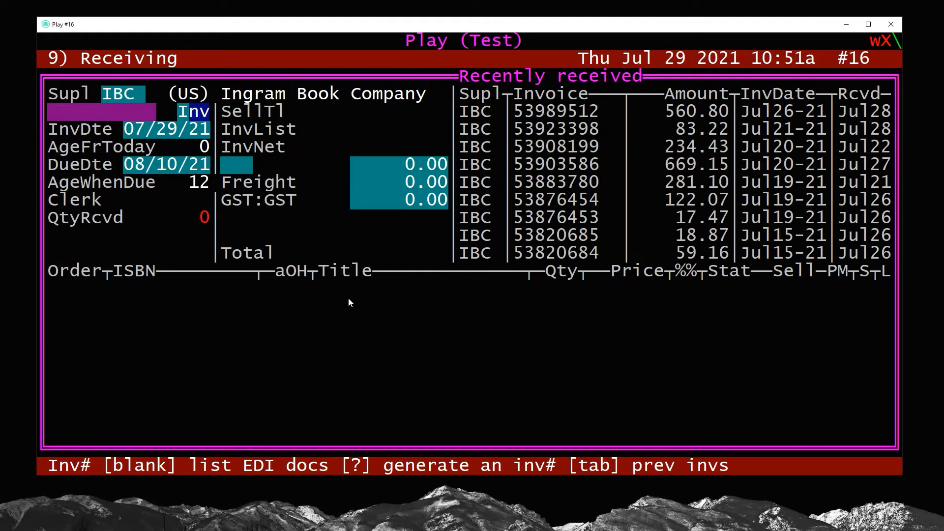
type("?")
key("Return")
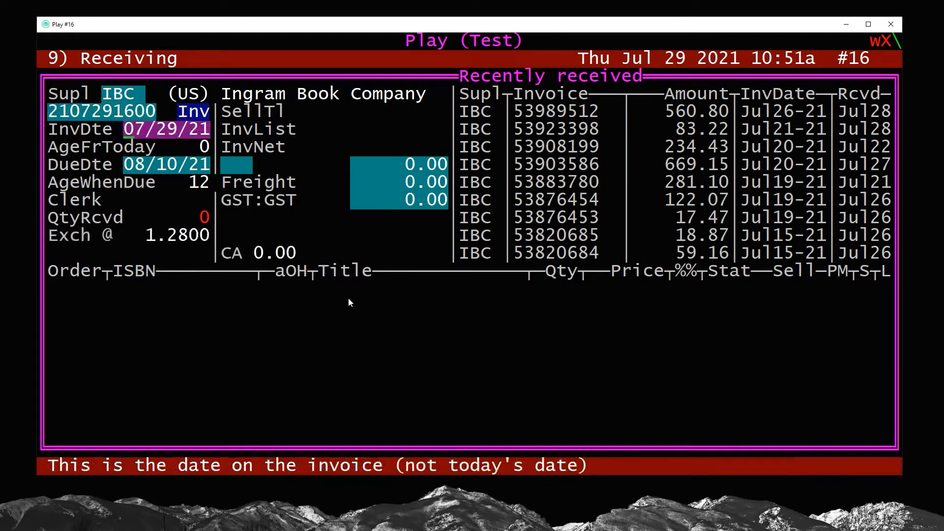
key("Return")
key("Return")
key("Return")
key("Return")
key("Return")
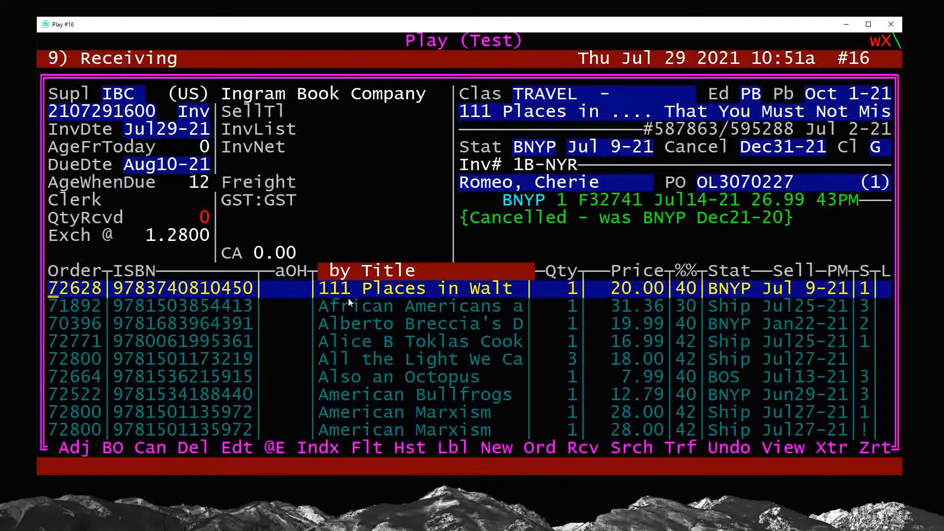
type("s")
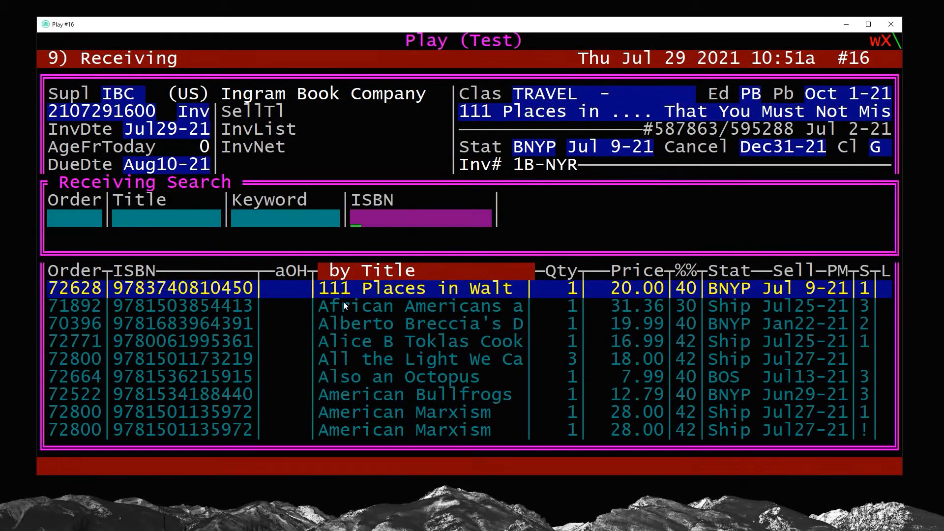
type("9781524768751")
key("Return")
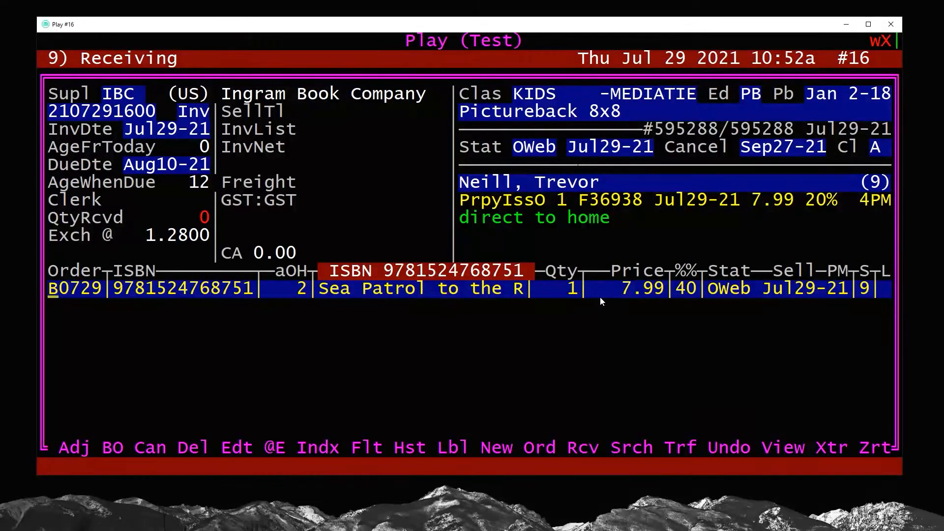
key("r")
key("Return")
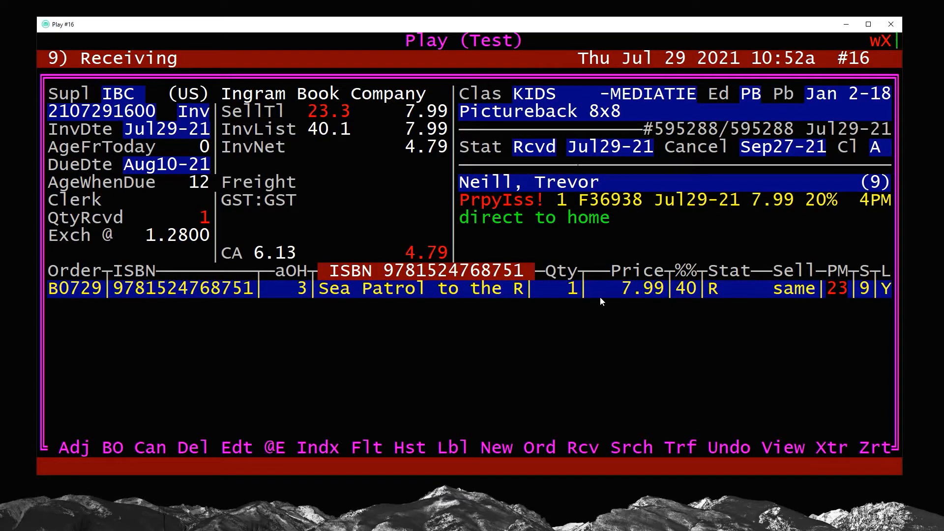
Leave the receiving list, enter the clerk ID, and accept the invoice totals
key("Escape")
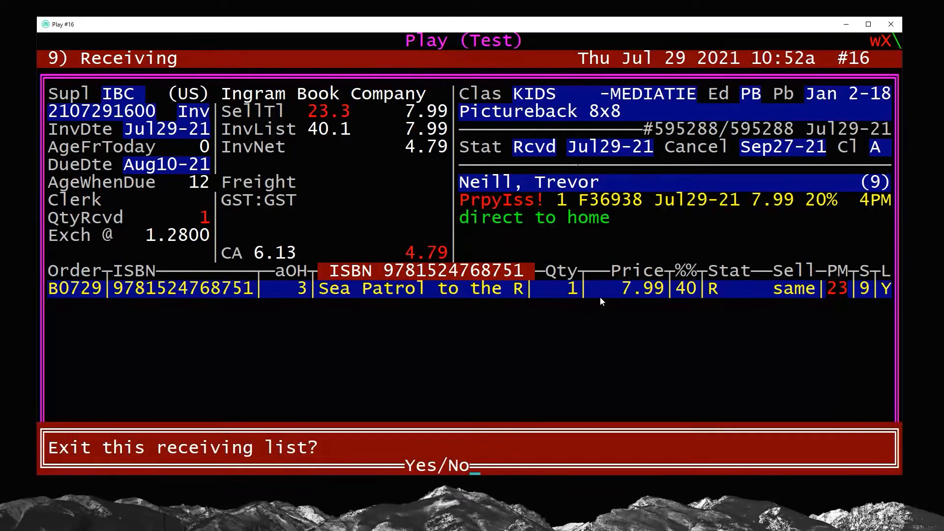
type("ya")
key("Return")
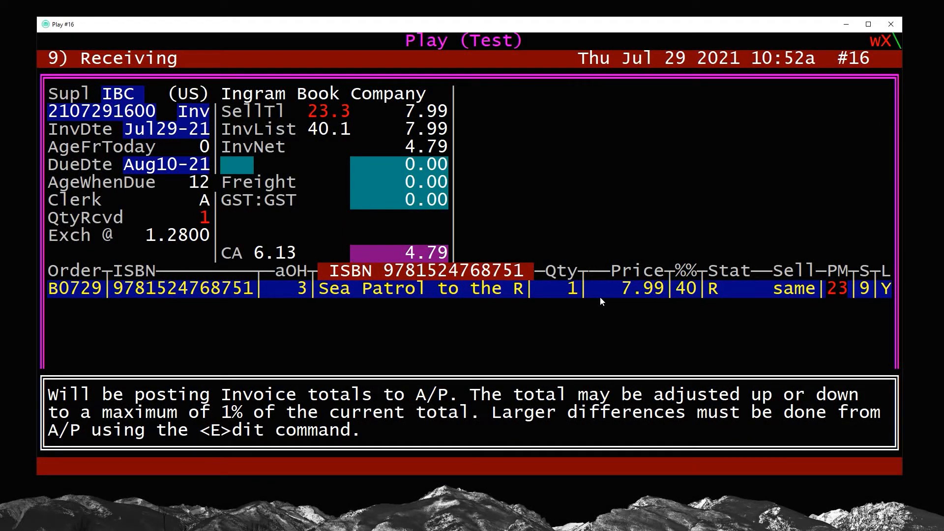
key("Return")
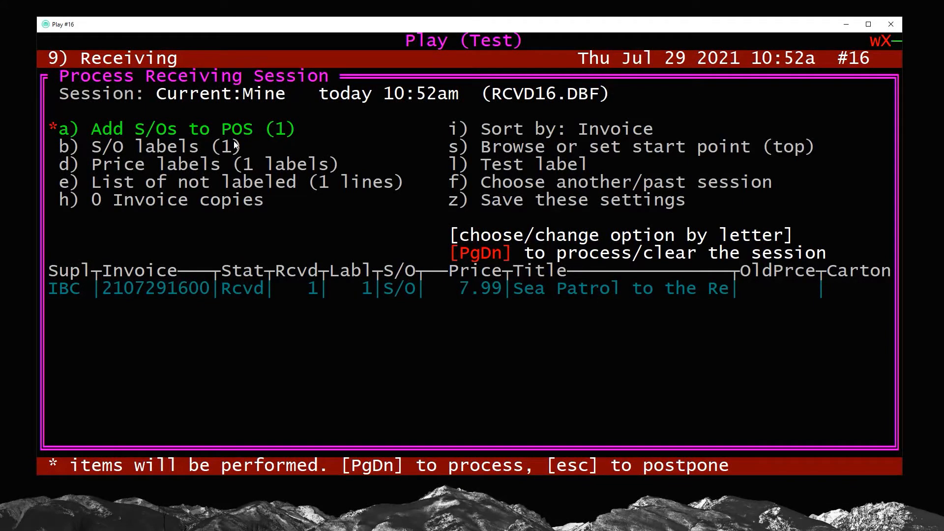
Process and confirm the Sea Patrol receiving session, then exit to the main menu
key("Next")
key("y")
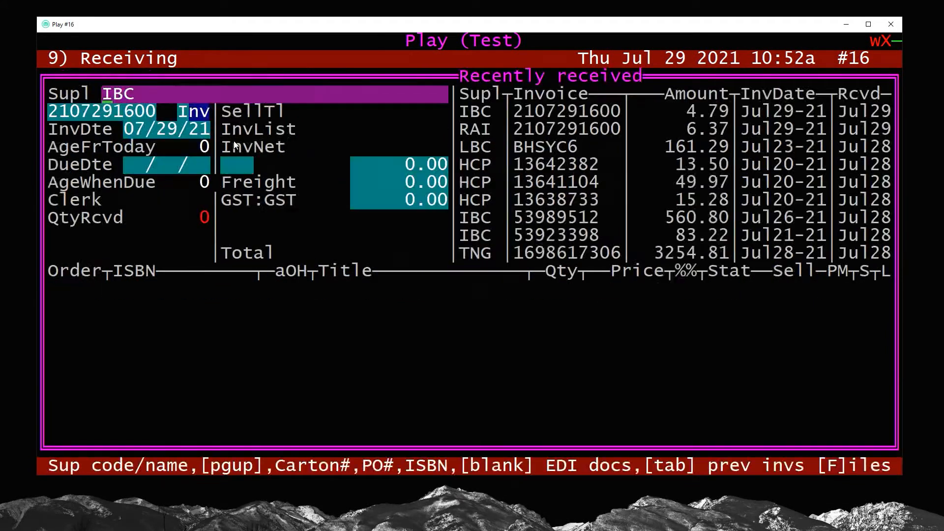
key("Escape")
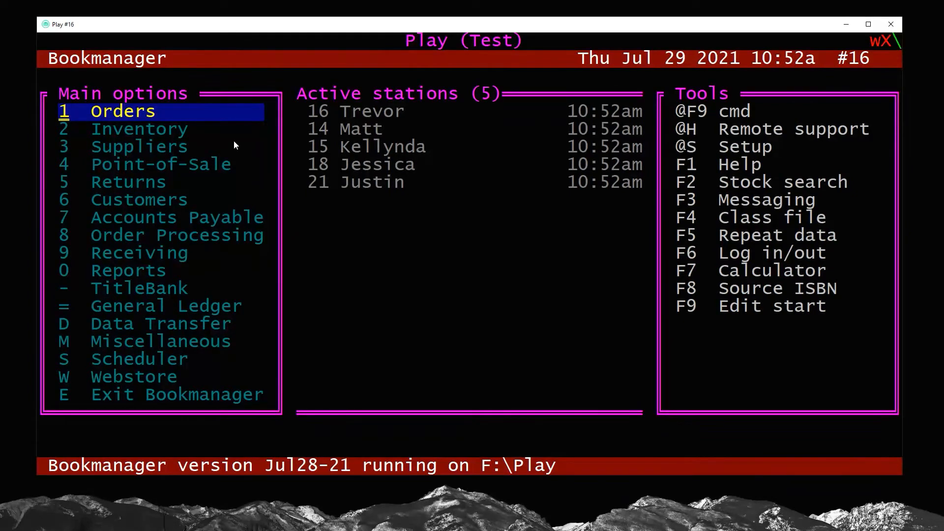
In Point-of-Sale, find the held NotifyCust invoice for Sea Patrol to the Rescue in the status log and open it
key("4")
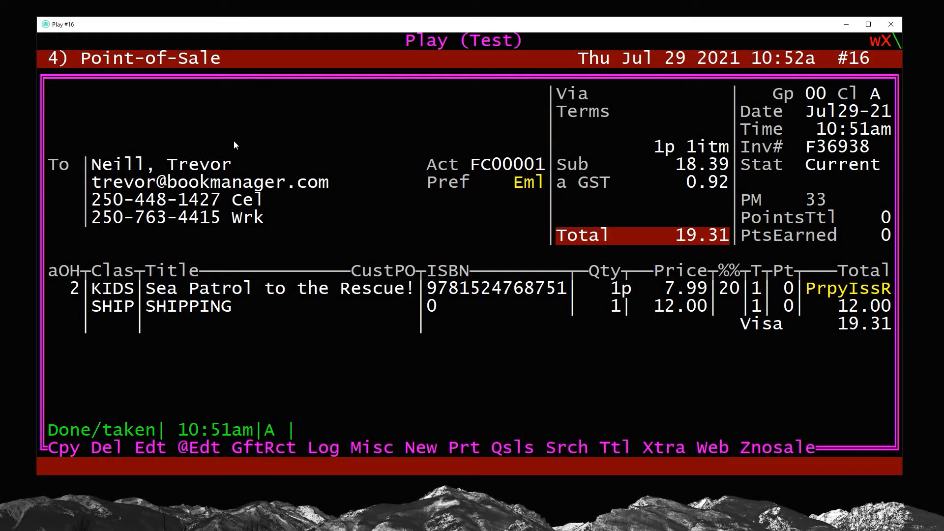
key("s")
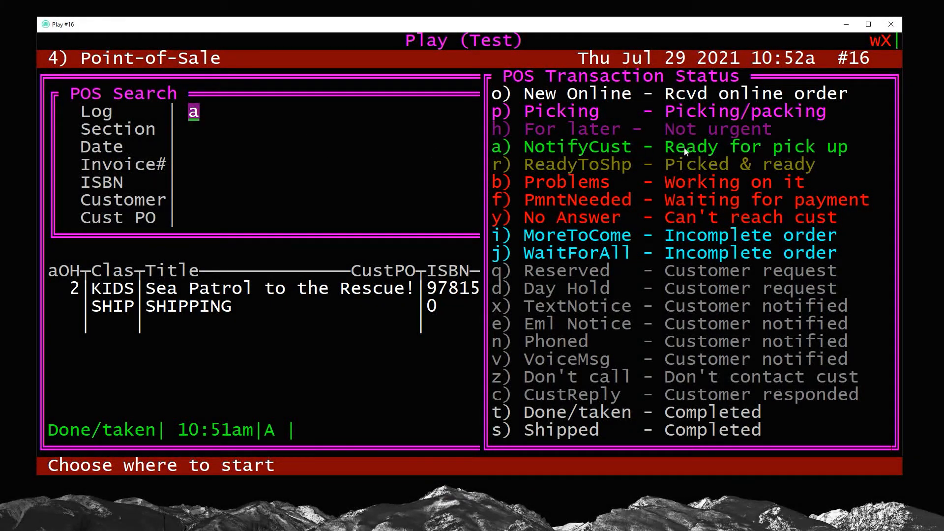
key("Return")
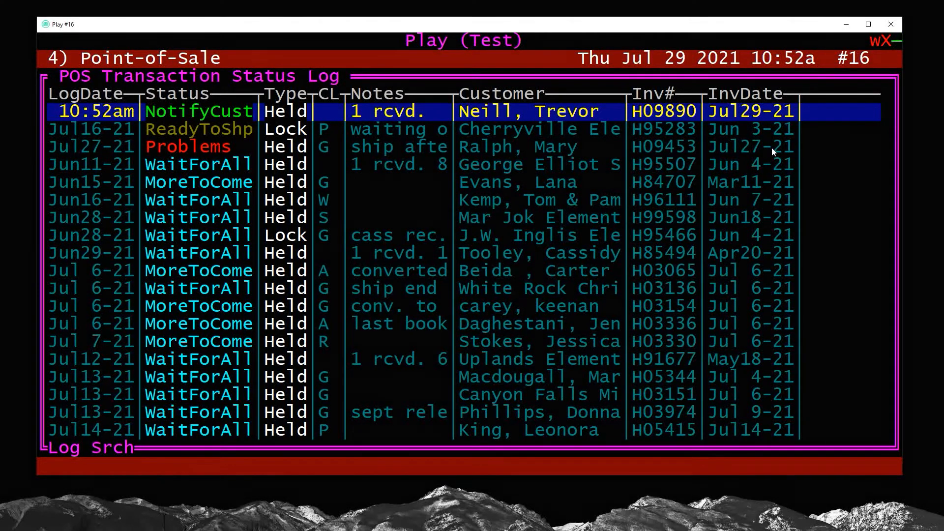
key("Return")
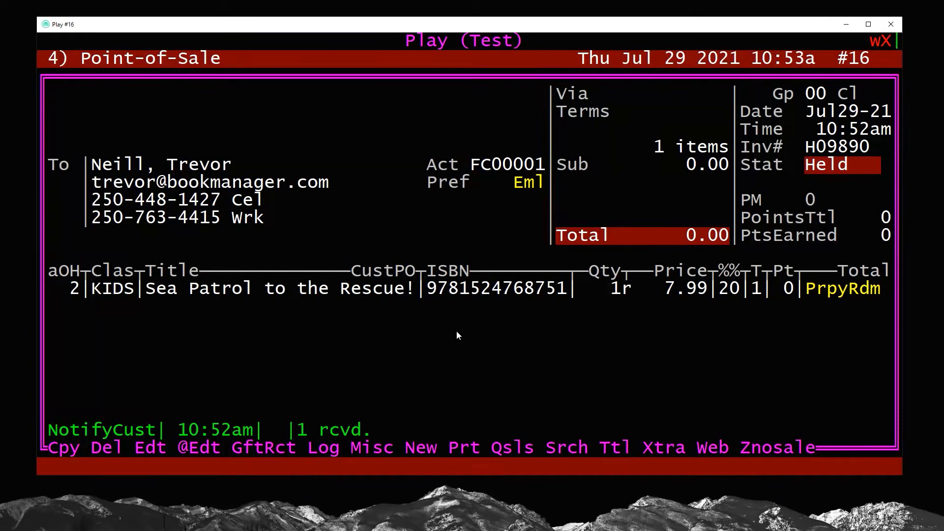
Enter the clerk ID and finalize the prepaid Sea Patrol redemption as a 0.00 sale on account
type("e")
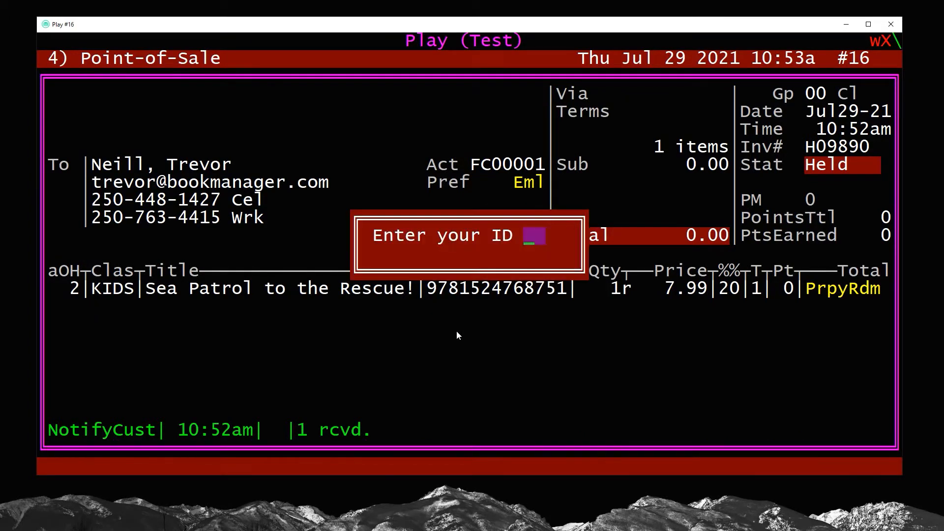
type("a")
key("Return")
key("Return")
key("Page_Down")
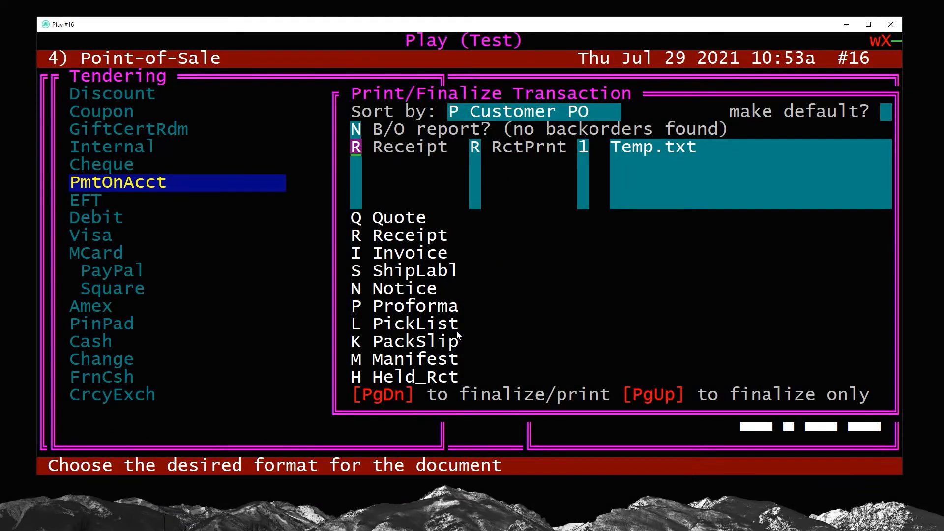
key("Page_Down")
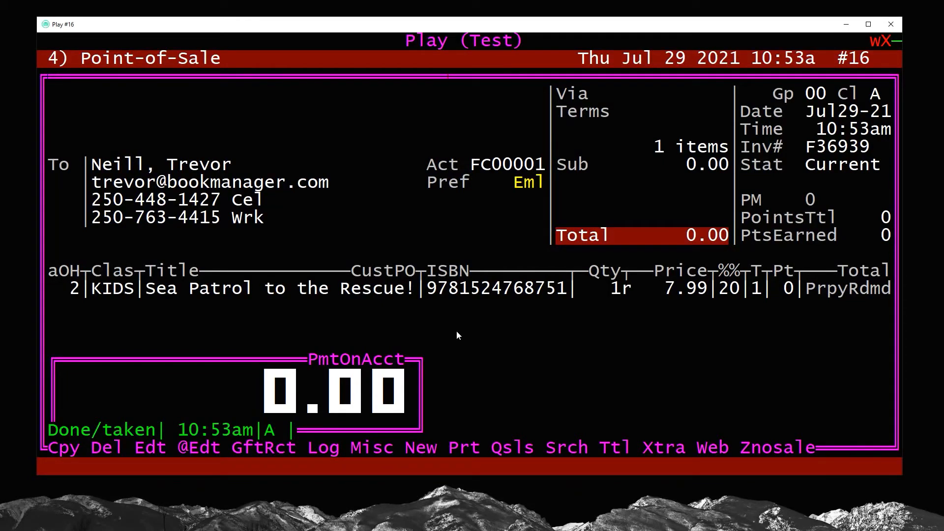
Generate an email Notice document for the Sea Patrol to the Rescue pickup
key("p")
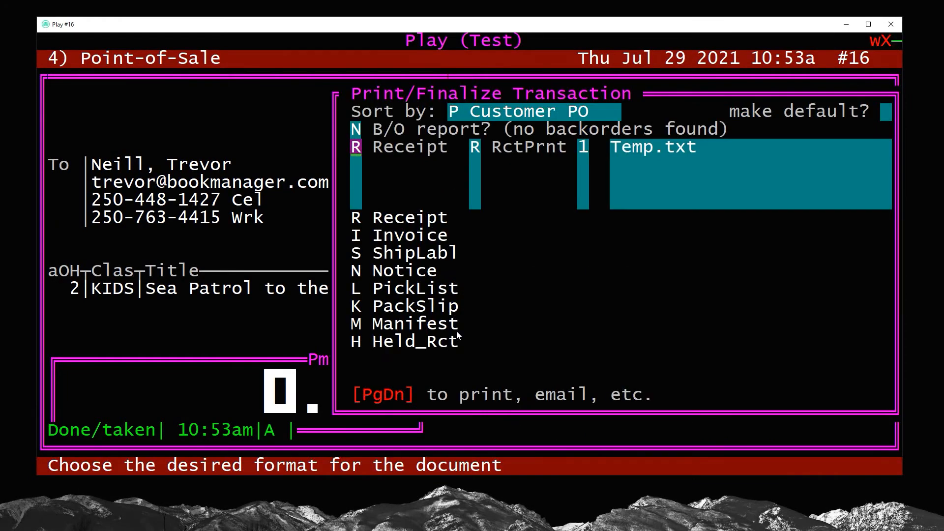
key("n")
key("Page_Down")
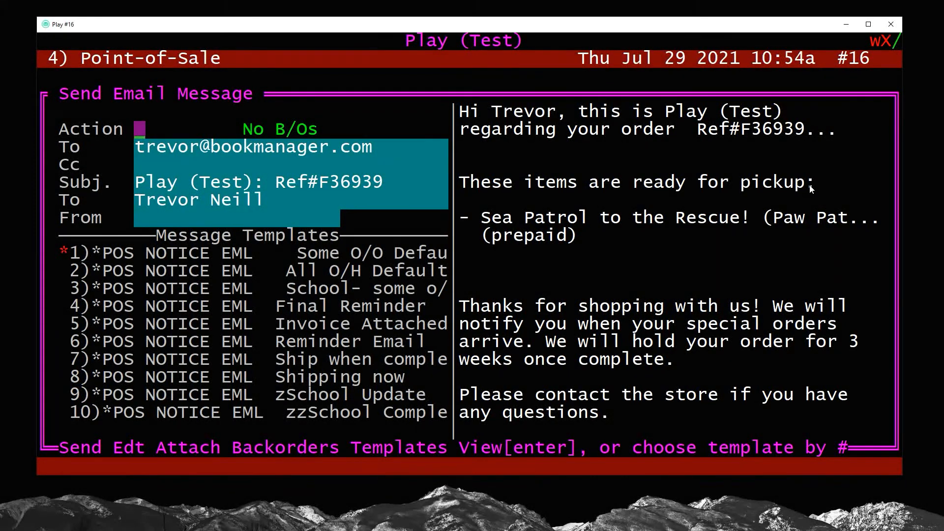
Attach the notice as a PDF and send the pickup email to the customer
key("a")
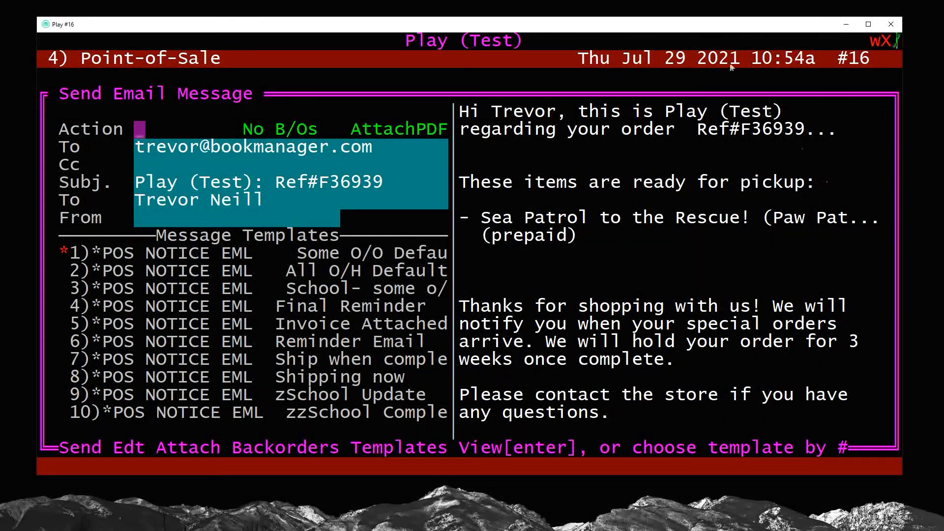
double_click(399, 129)
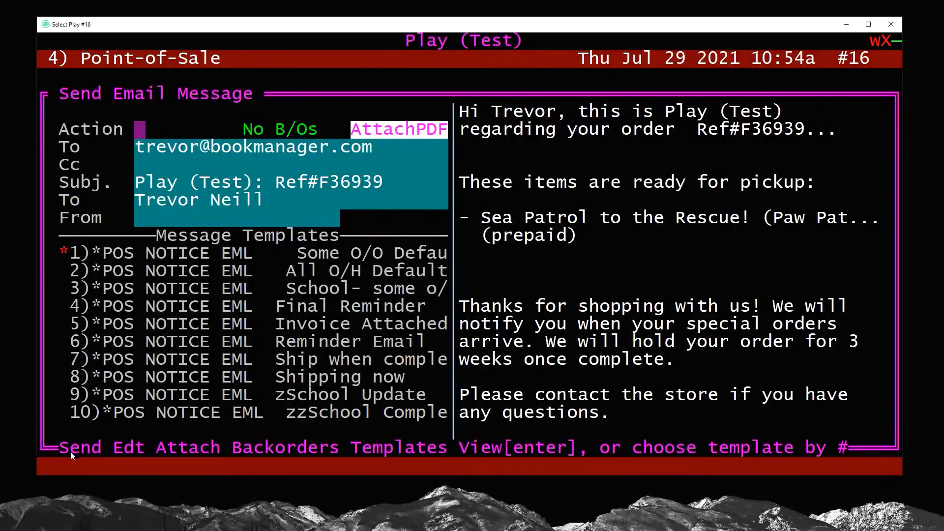
left_click_drag(157, 448, 221, 448)
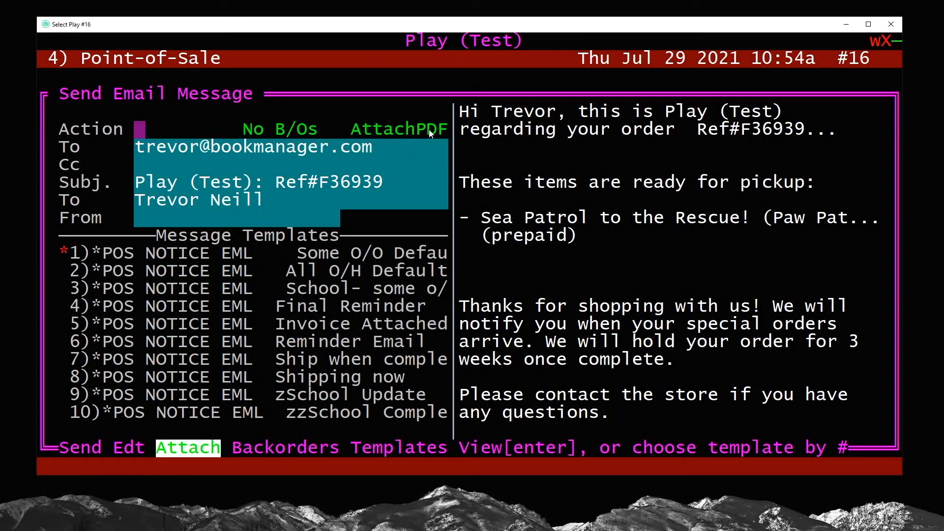
key("s")
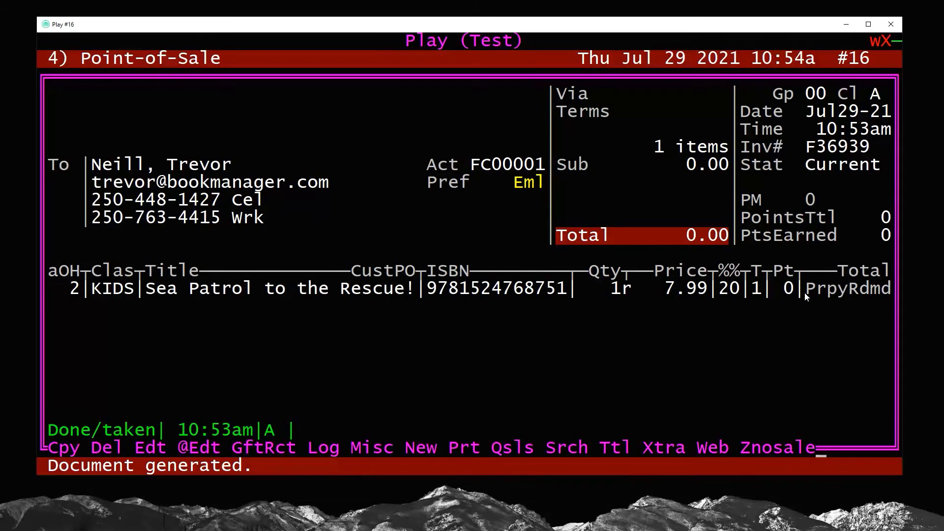
left_click_drag(805, 292, 892, 292)
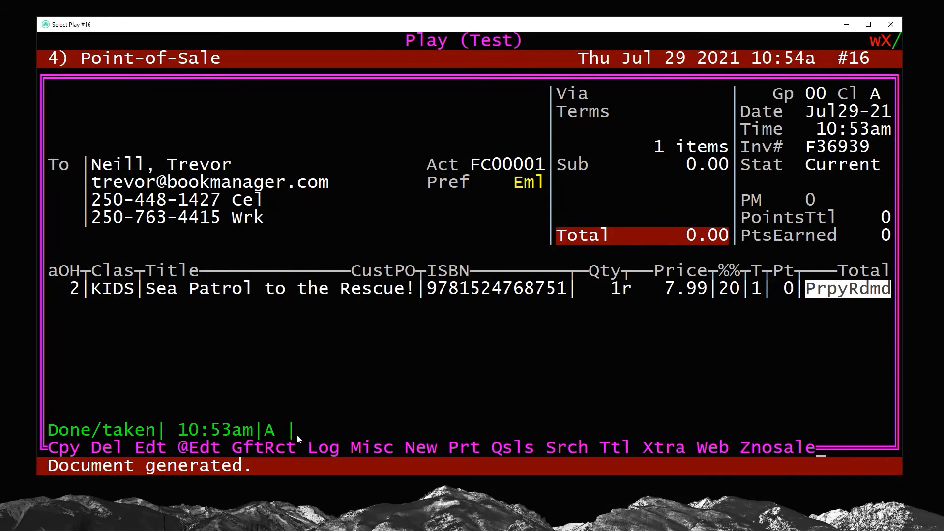
left_click_drag(297, 434, 654, 436)
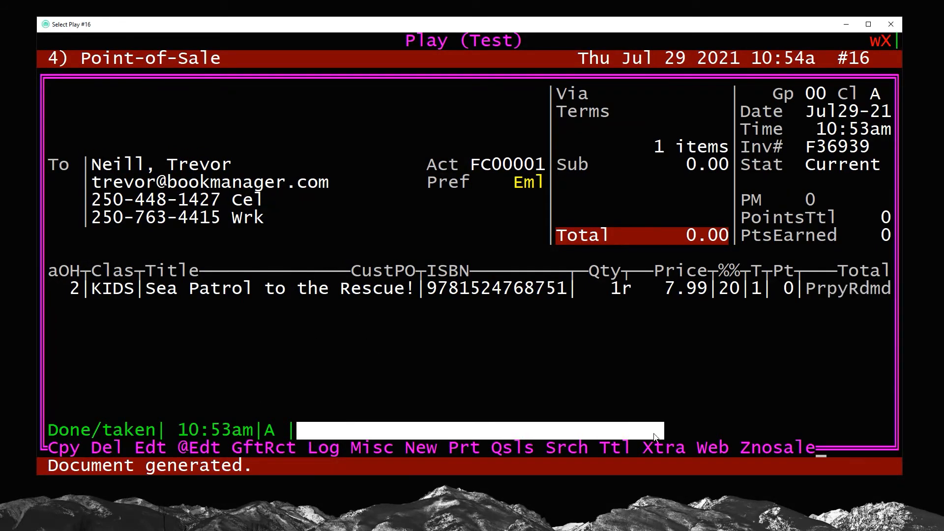
left_click(570, 352)
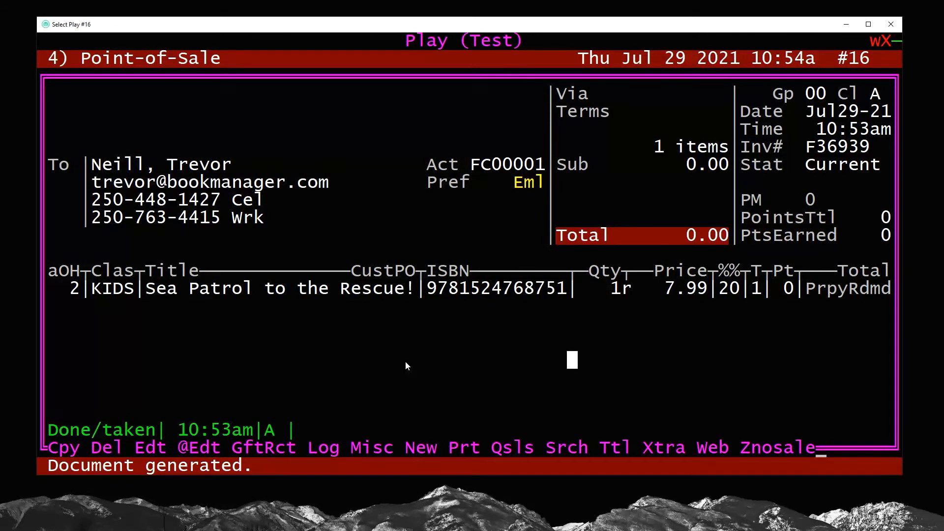
left_click_drag(542, 361, 412, 367)
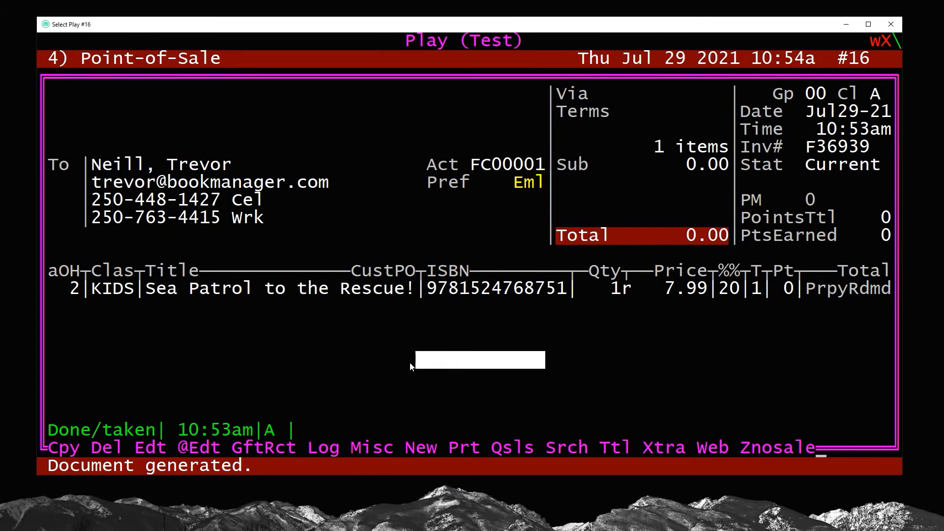